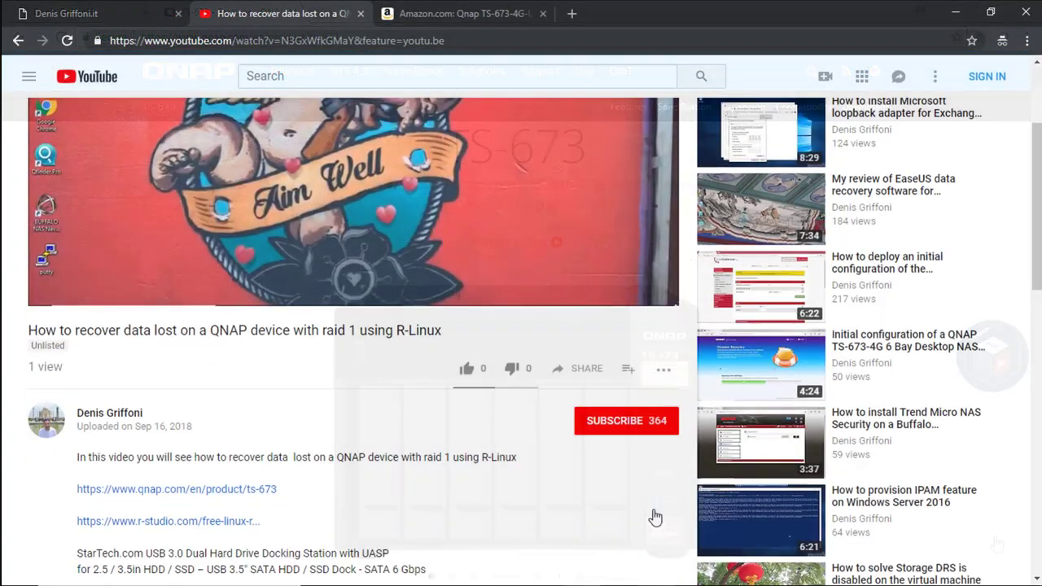
Step: Open the USB 3.0 dual dock's Amazon listing in a new tab and compare it with the TS-673 listing
{"action": "scroll", "coordinate": [651, 521], "scroll_direction": "down", "scroll_amount": 4}
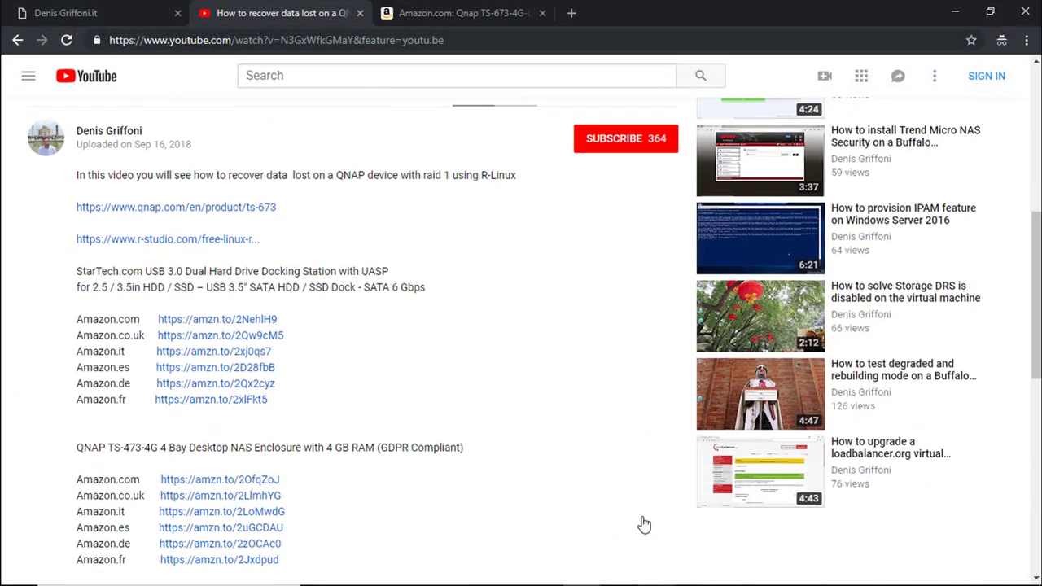
{"action": "right_click", "coordinate": [271, 322]}
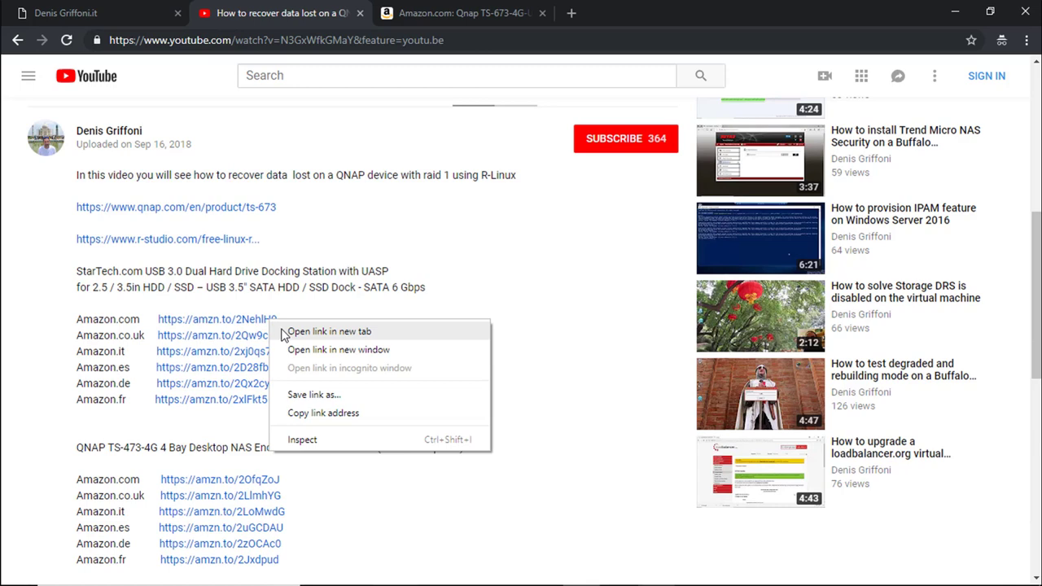
{"action": "left_click", "coordinate": [329, 332]}
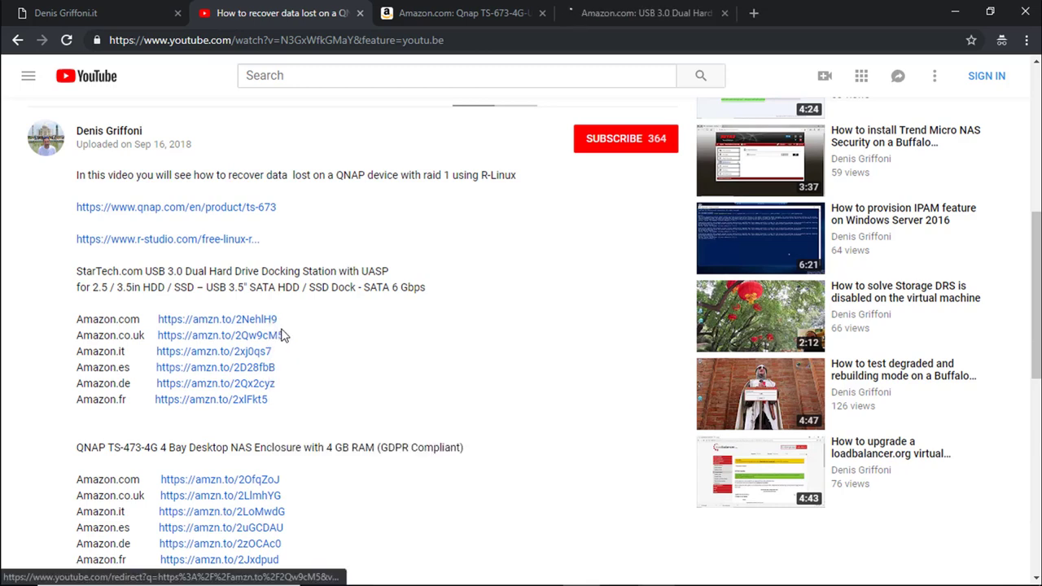
{"action": "left_click", "coordinate": [504, 17]}
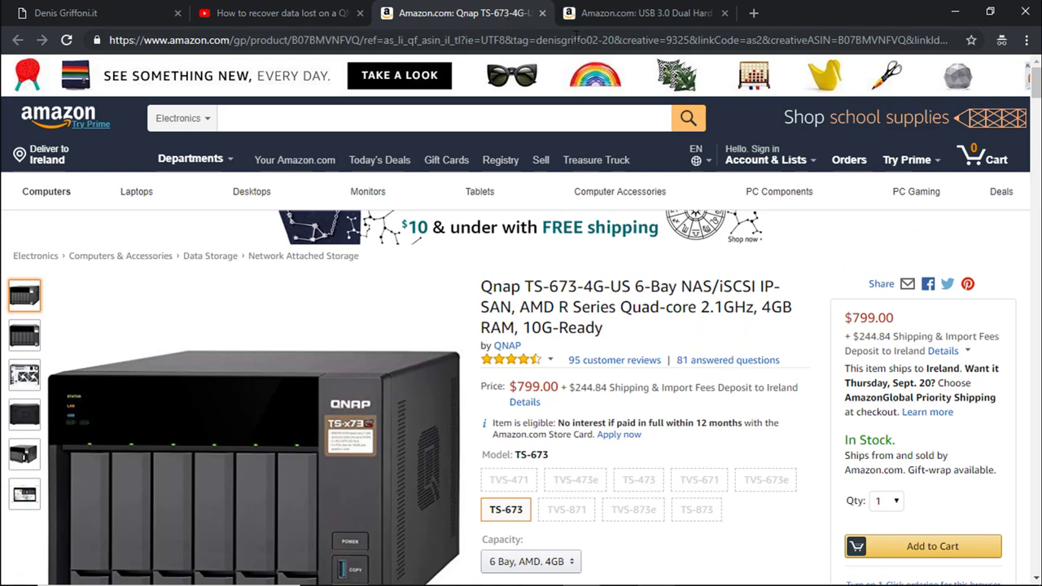
{"action": "left_click", "coordinate": [654, 14]}
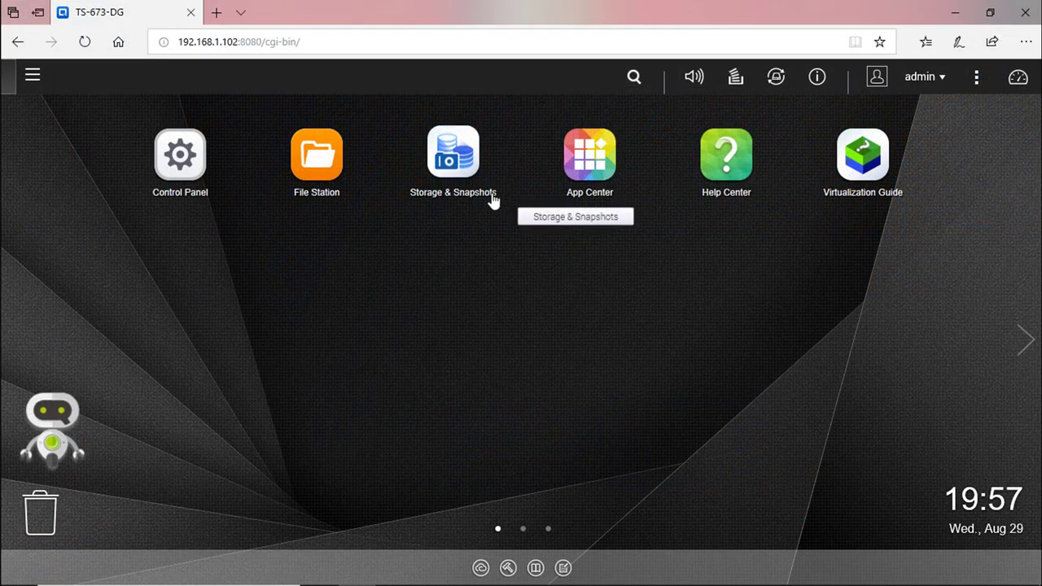
Step: Build a RAID 1 storage pool from Disk 1 and Disk 2, confirming the disk erase
{"action": "left_click", "coordinate": [492, 200]}
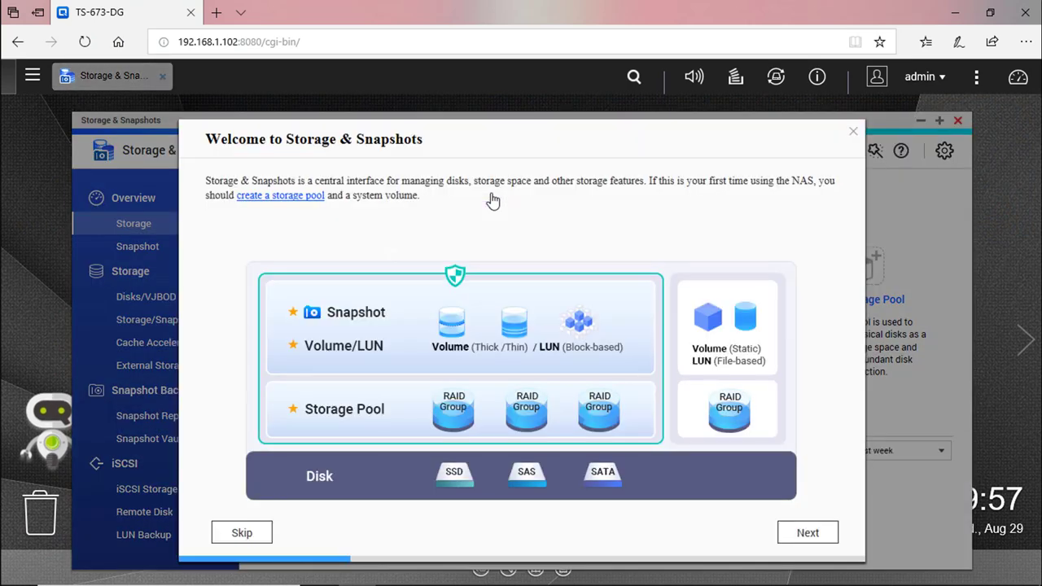
{"action": "left_click", "coordinate": [316, 198]}
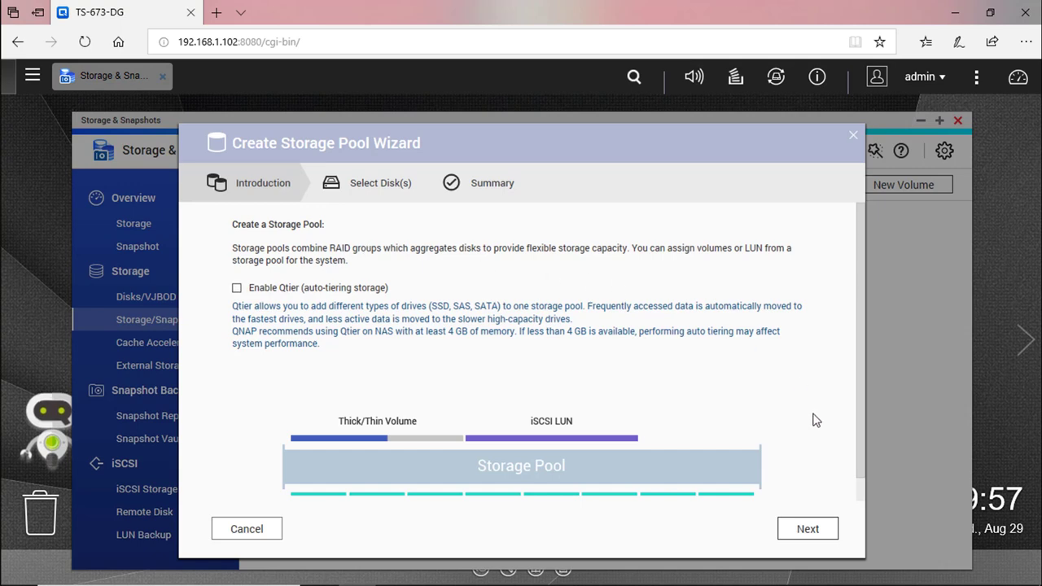
{"action": "left_click", "coordinate": [831, 538]}
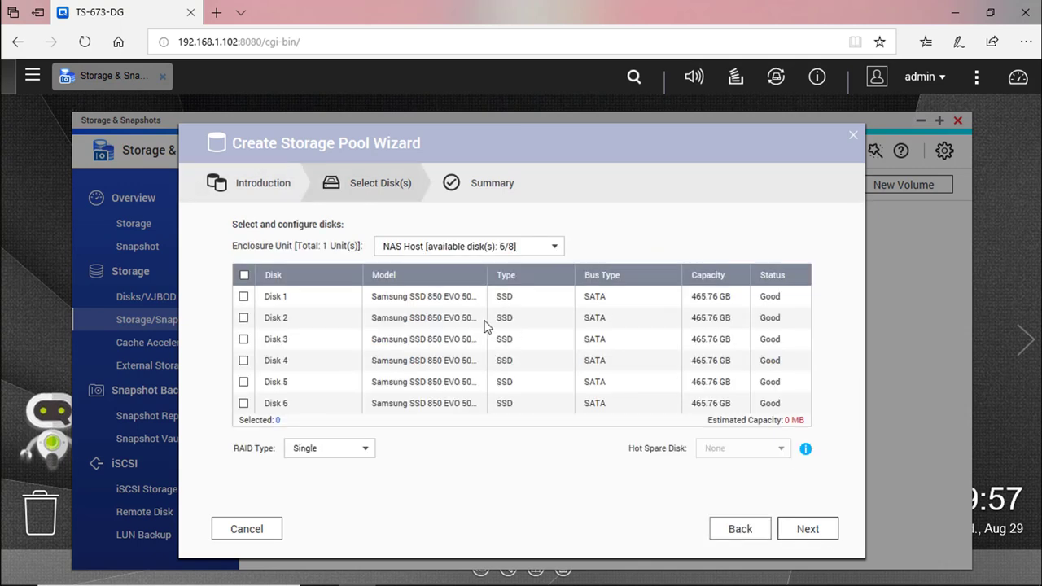
{"action": "left_click", "coordinate": [243, 298]}
{"action": "left_click", "coordinate": [244, 318]}
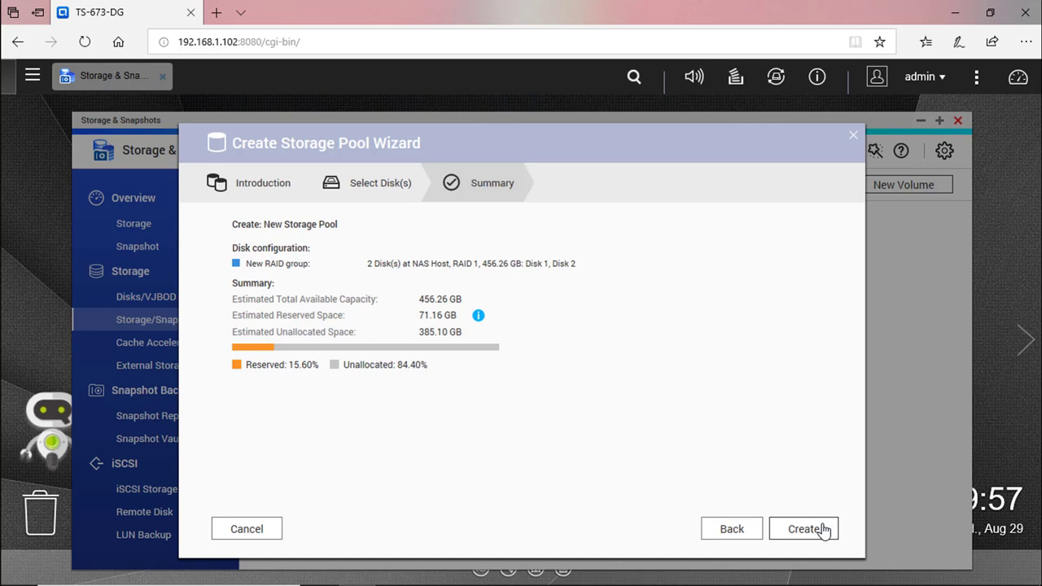
{"action": "left_click", "coordinate": [824, 531]}
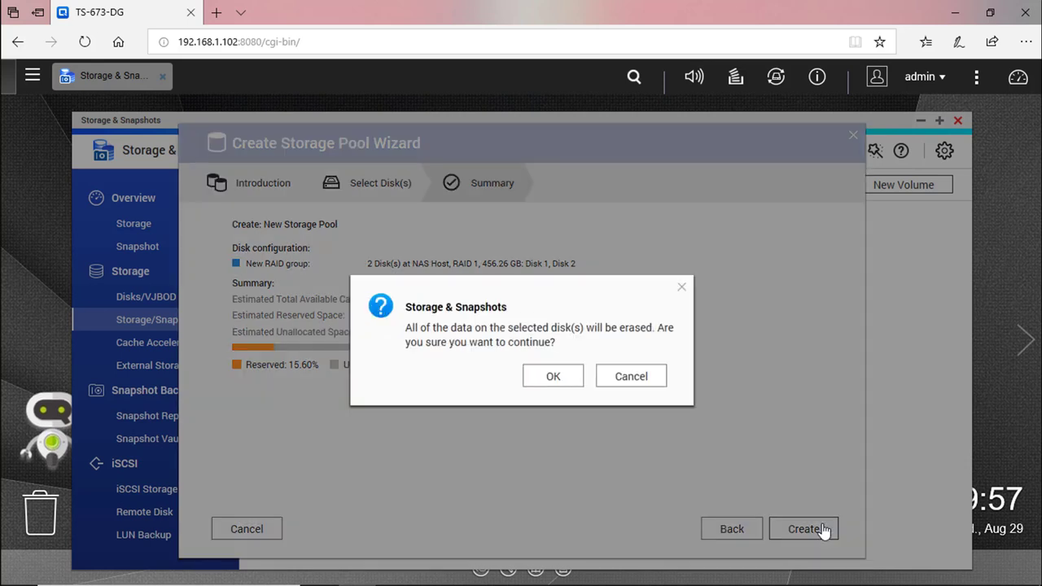
{"action": "left_click", "coordinate": [530, 380]}
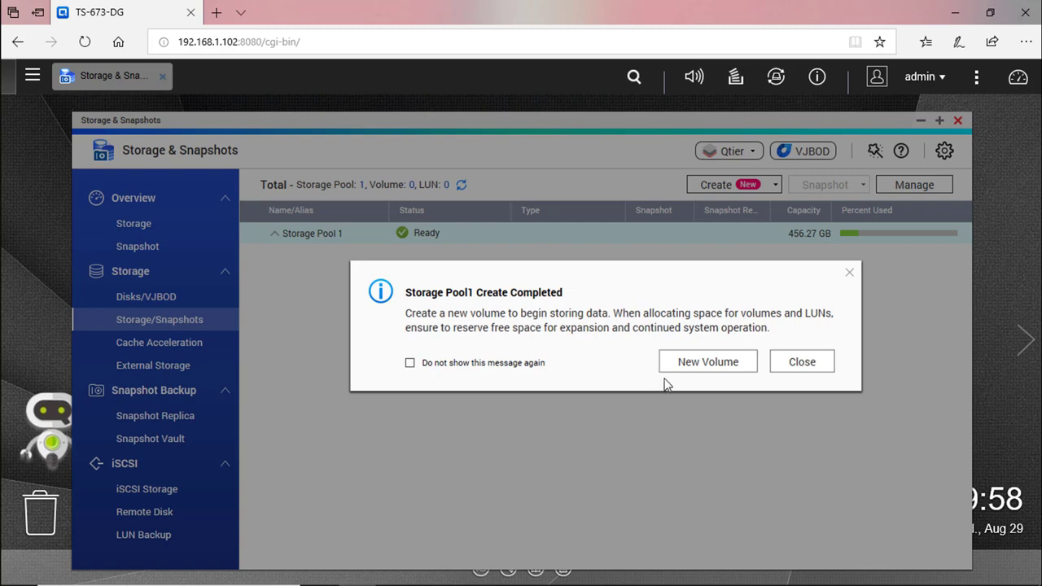
Step: Create the thick volume DataVol1 with default settings, then close Storage & Snapshots
{"action": "left_click", "coordinate": [666, 363]}
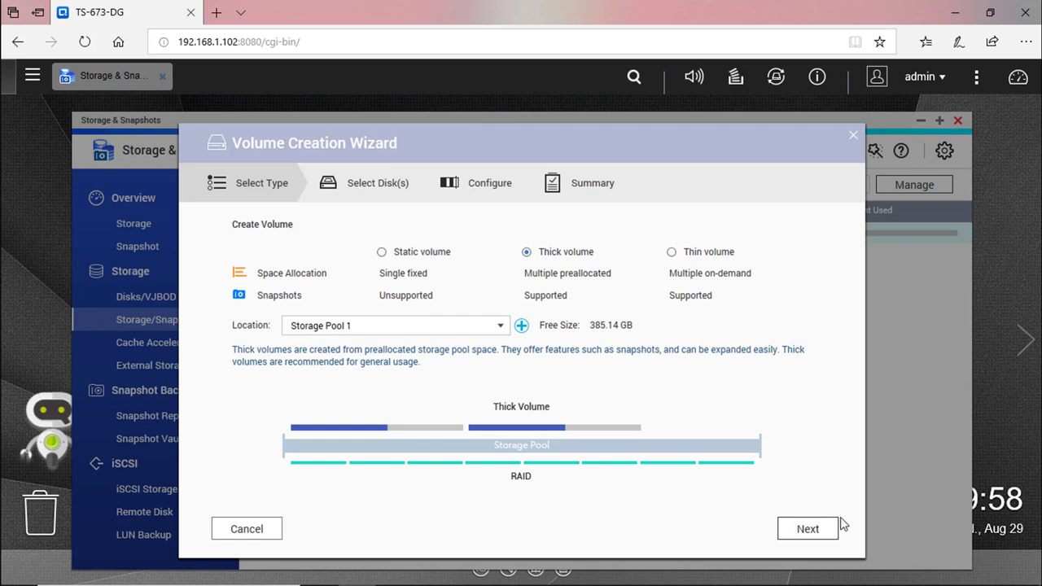
{"action": "left_click", "coordinate": [807, 529]}
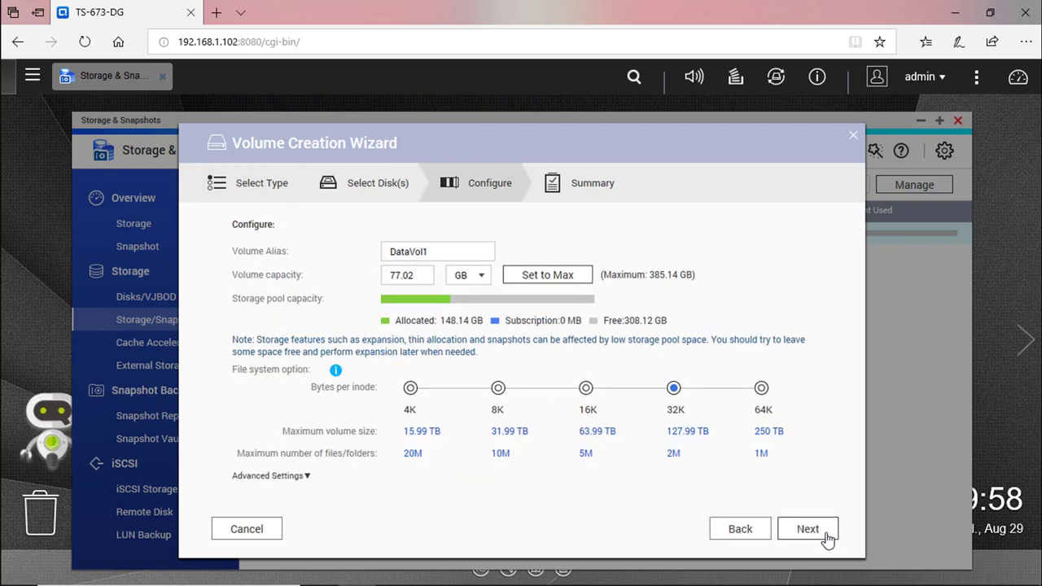
{"action": "left_click", "coordinate": [826, 535]}
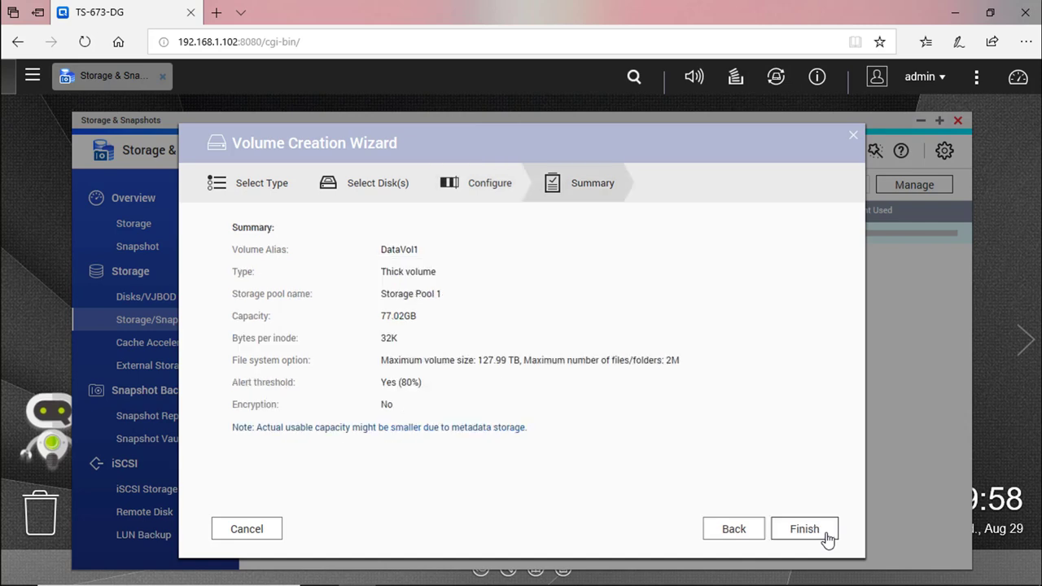
{"action": "left_click", "coordinate": [827, 538]}
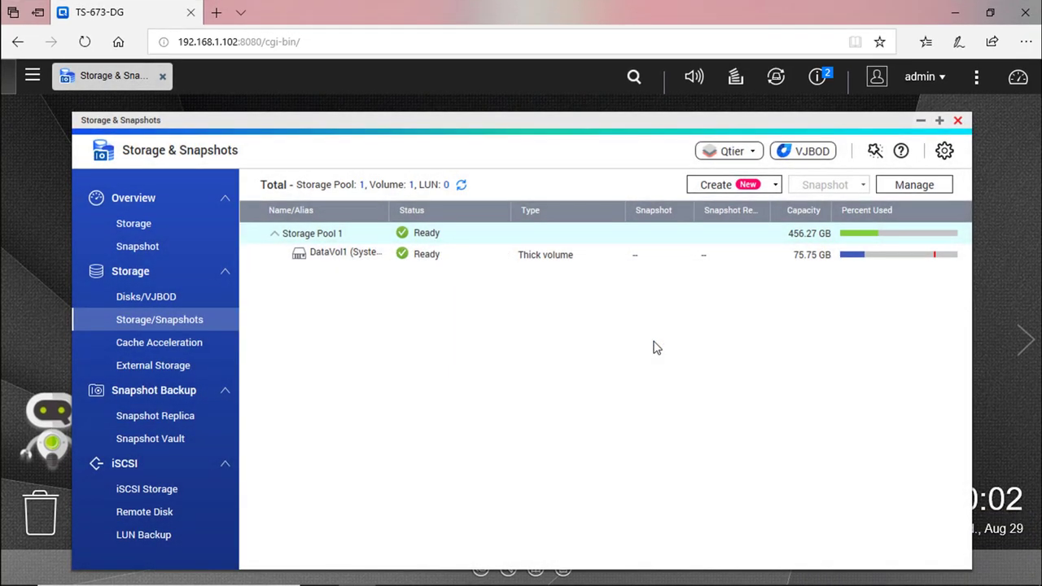
{"action": "left_click", "coordinate": [956, 122]}
Step: Paste the desktop video folder into the NAS Public share
{"action": "left_click", "coordinate": [321, 180]}
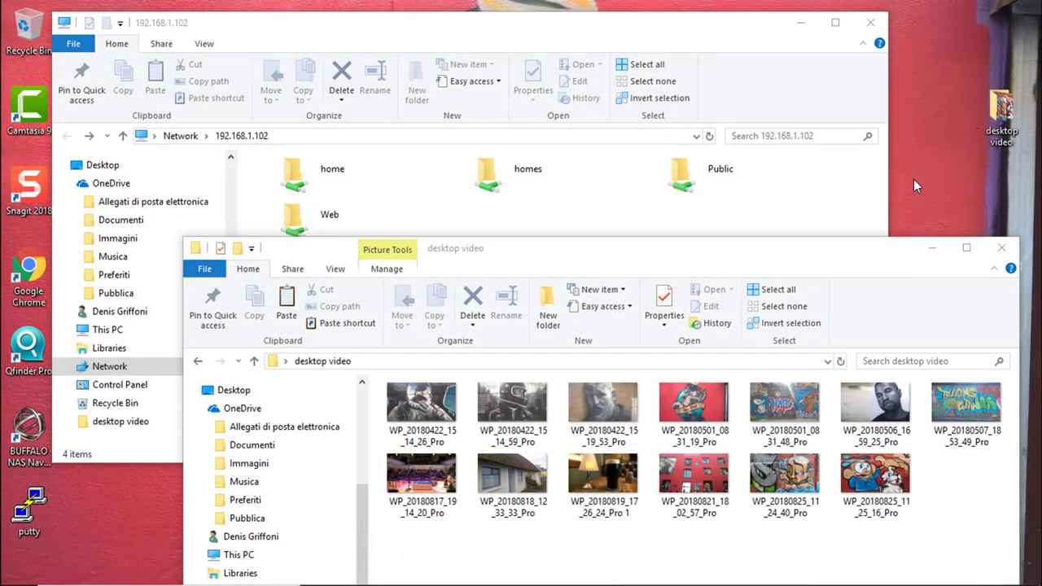
{"action": "left_click", "coordinate": [687, 187]}
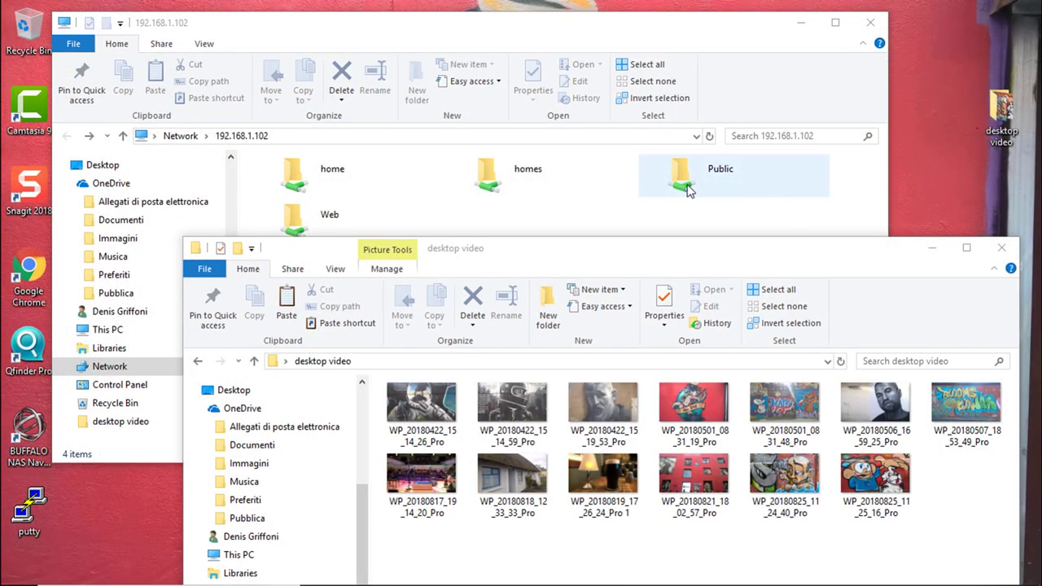
{"action": "double_click", "coordinate": [686, 187]}
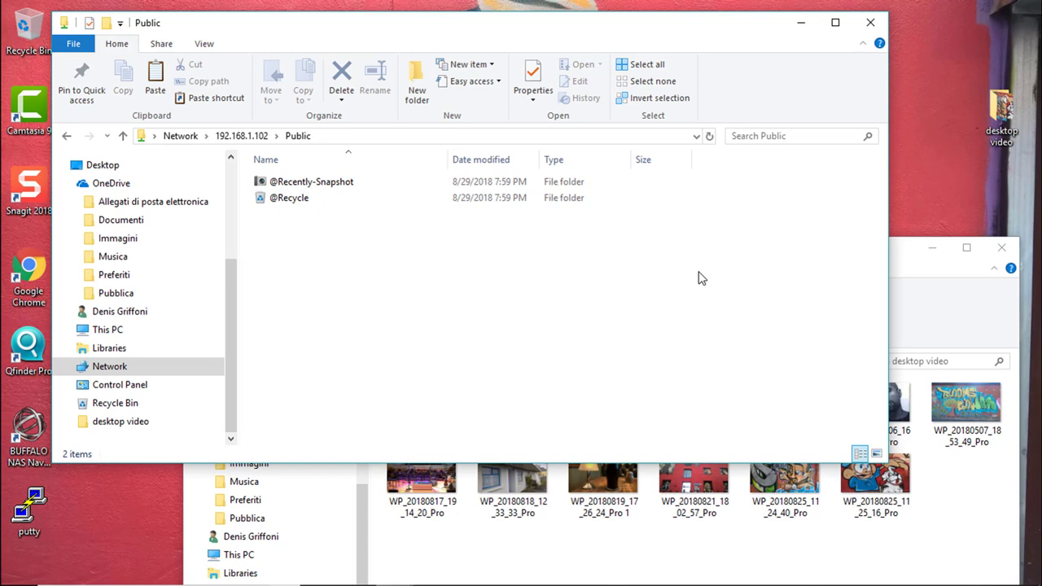
{"action": "key", "text": "ctrl+v"}
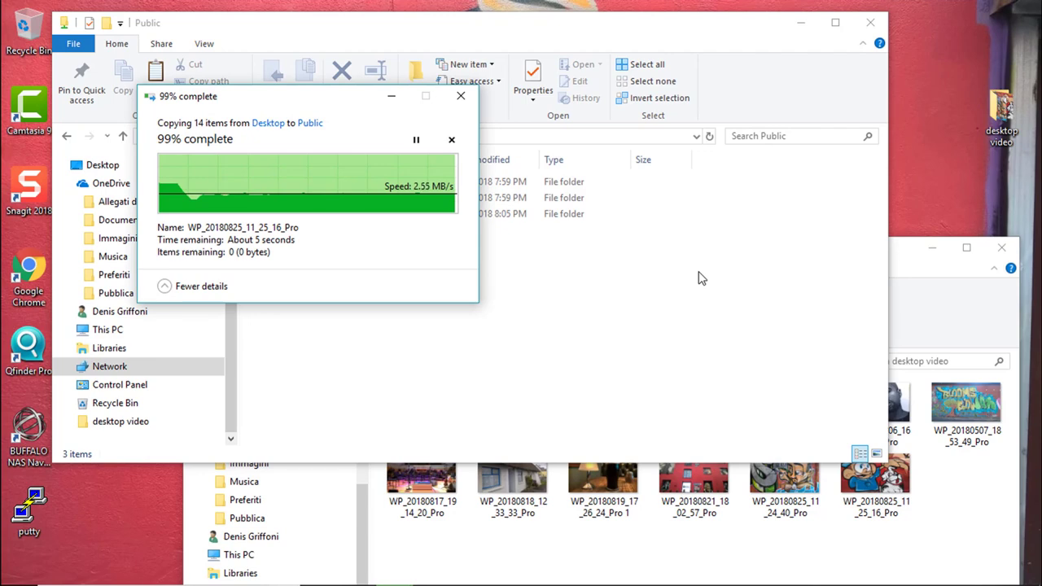
Step: Open the copied desktop video folder and view its last JPG photo
{"action": "double_click", "coordinate": [679, 214]}
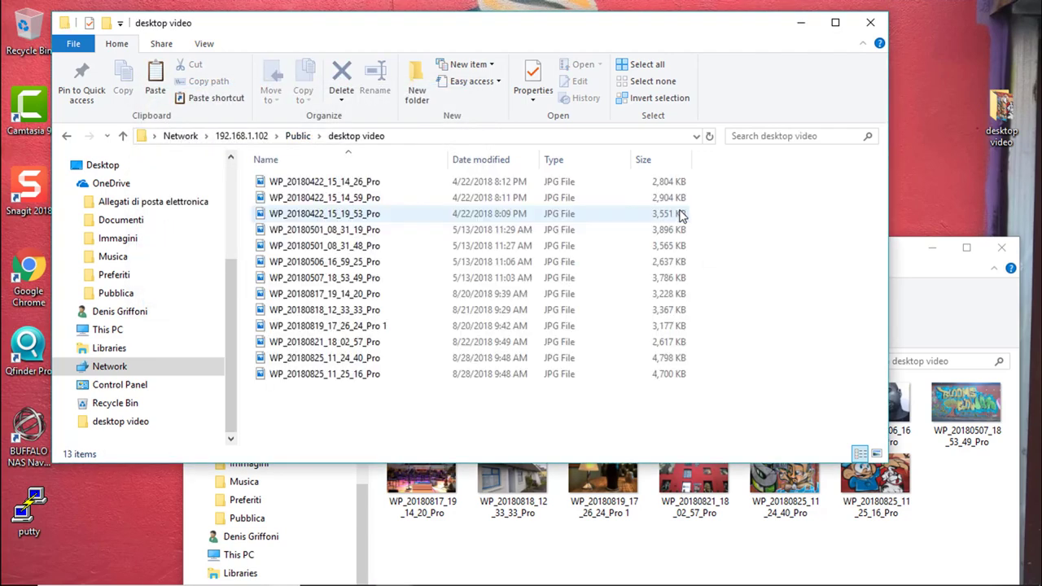
{"action": "left_click", "coordinate": [672, 375]}
{"action": "double_click", "coordinate": [672, 375]}
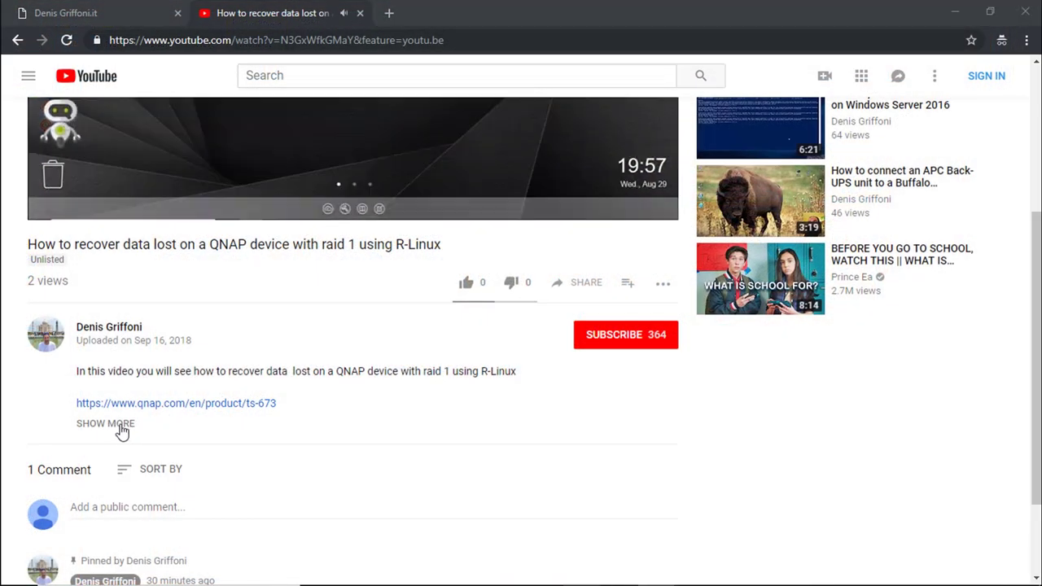
Step: Open the r-studio link from the description in a new tab and download R-Linux for Windows
{"action": "left_click", "coordinate": [121, 426]}
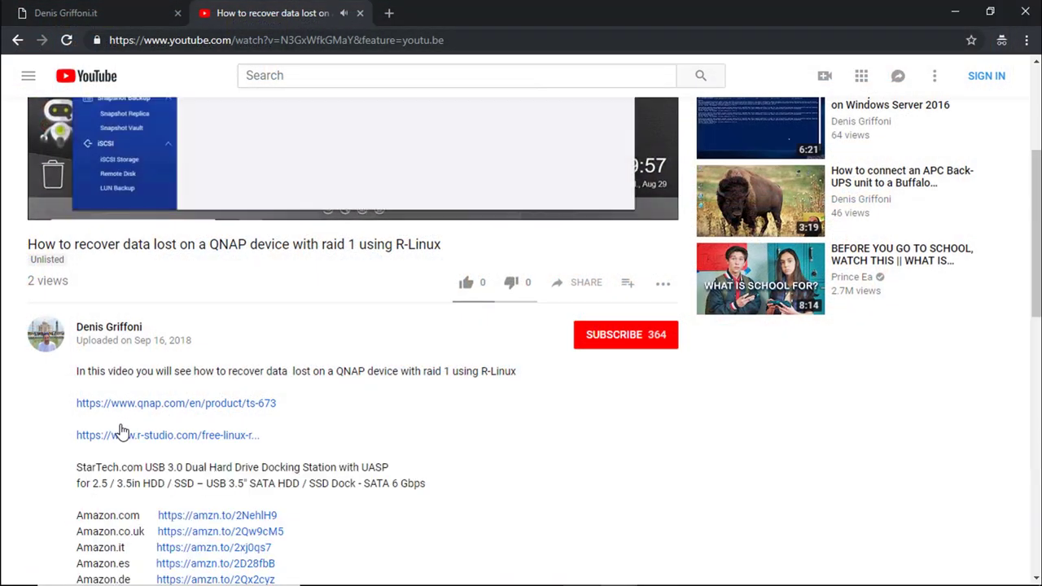
{"action": "right_click", "coordinate": [242, 444]}
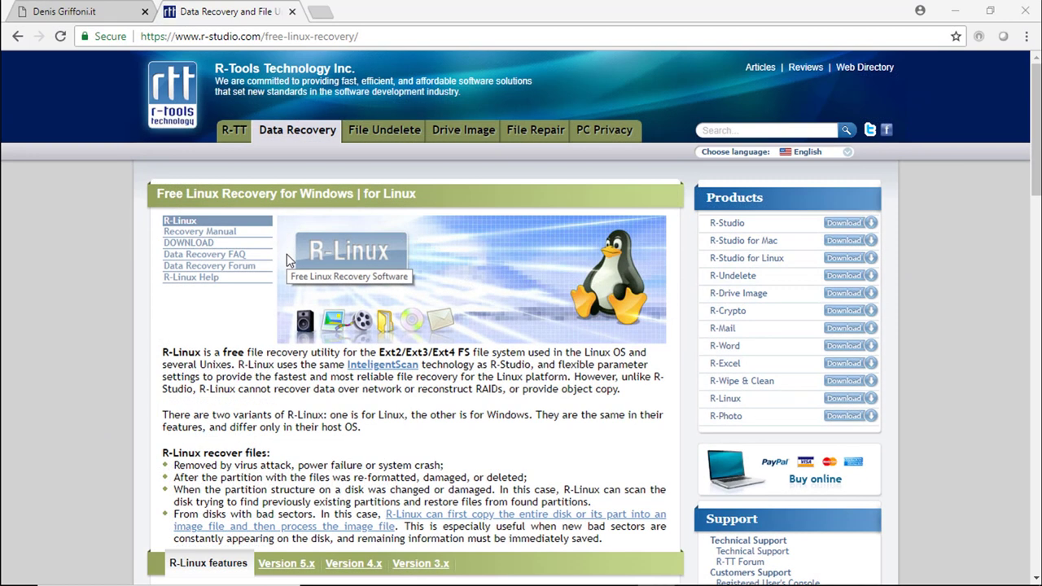
{"action": "left_click", "coordinate": [263, 247]}
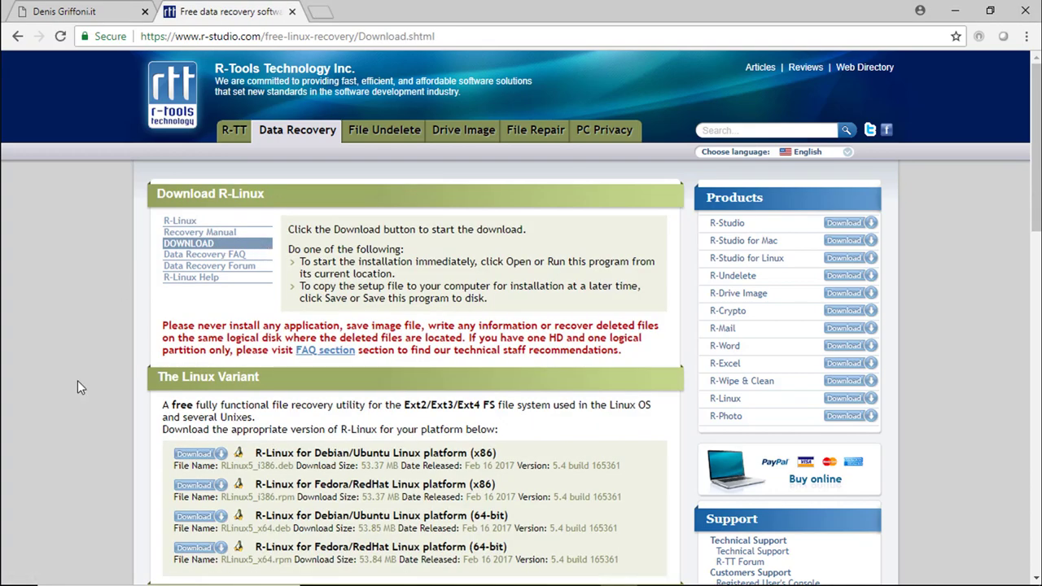
{"action": "scroll", "coordinate": [77, 380], "scroll_direction": "down", "scroll_amount": 3}
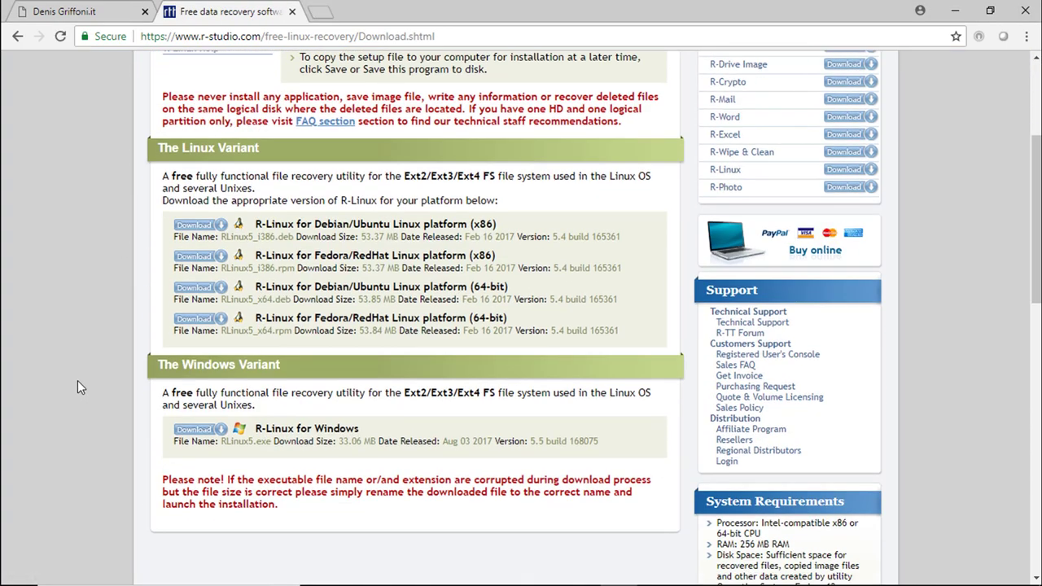
{"action": "left_click", "coordinate": [195, 431]}
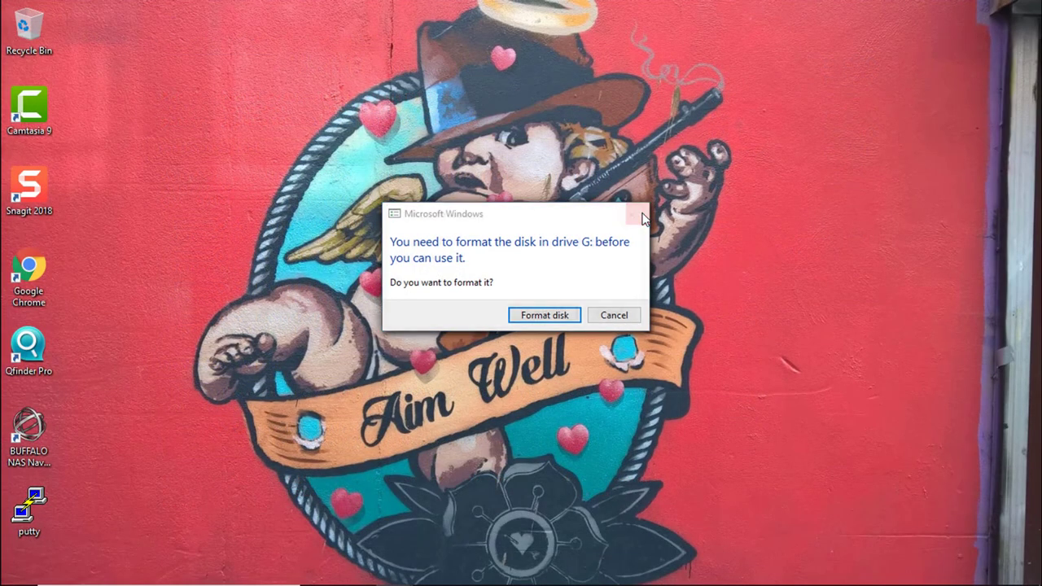
Step: Close the format prompts for drives H:, G:, F: and E: without formatting
{"action": "left_click", "coordinate": [640, 215]}
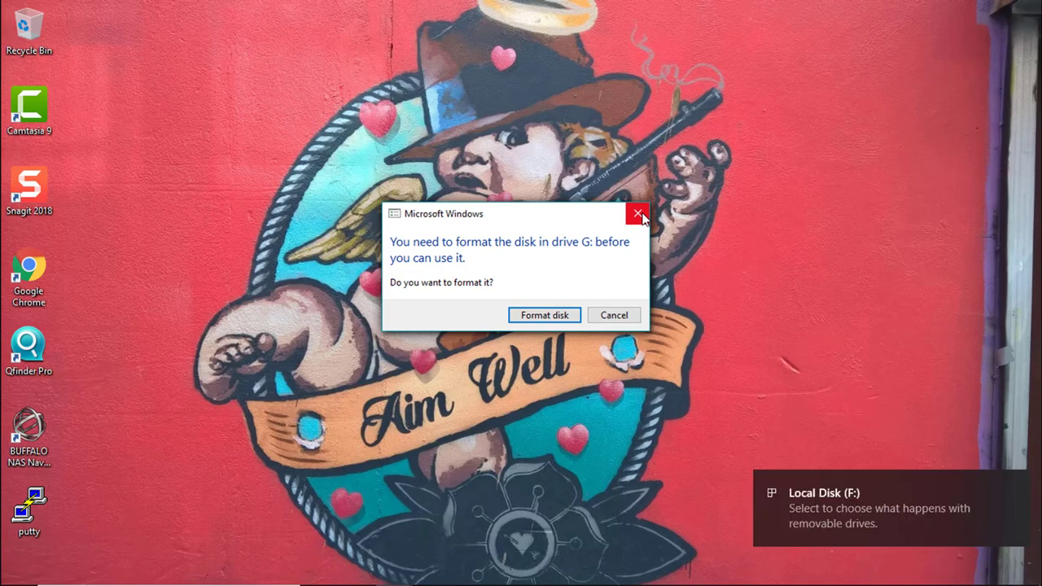
{"action": "left_click", "coordinate": [640, 215]}
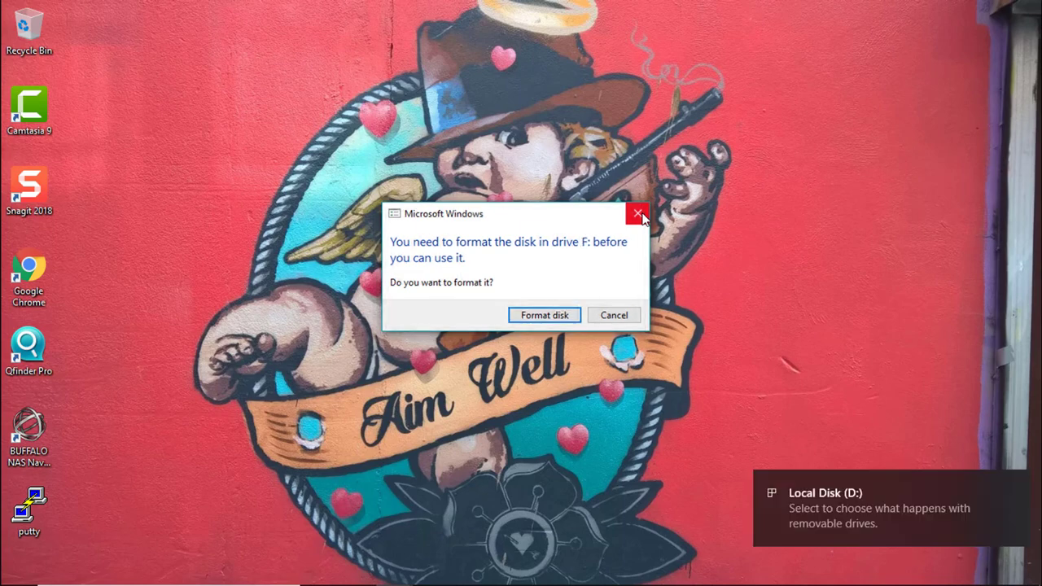
{"action": "left_click", "coordinate": [640, 215]}
{"action": "left_click", "coordinate": [641, 214]}
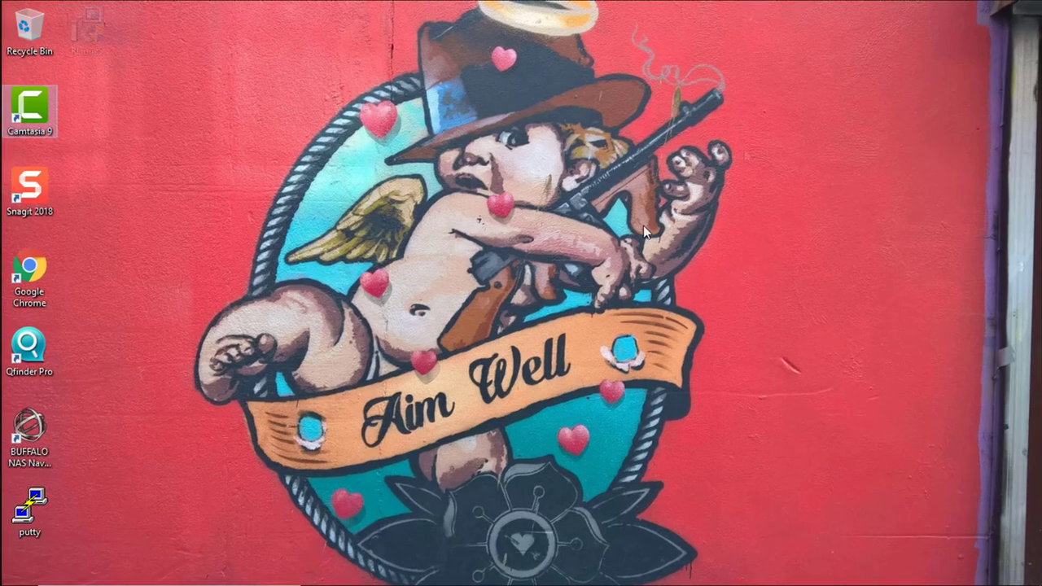
{"action": "key", "text": "super+r"}
{"action": "key", "text": "Return"}
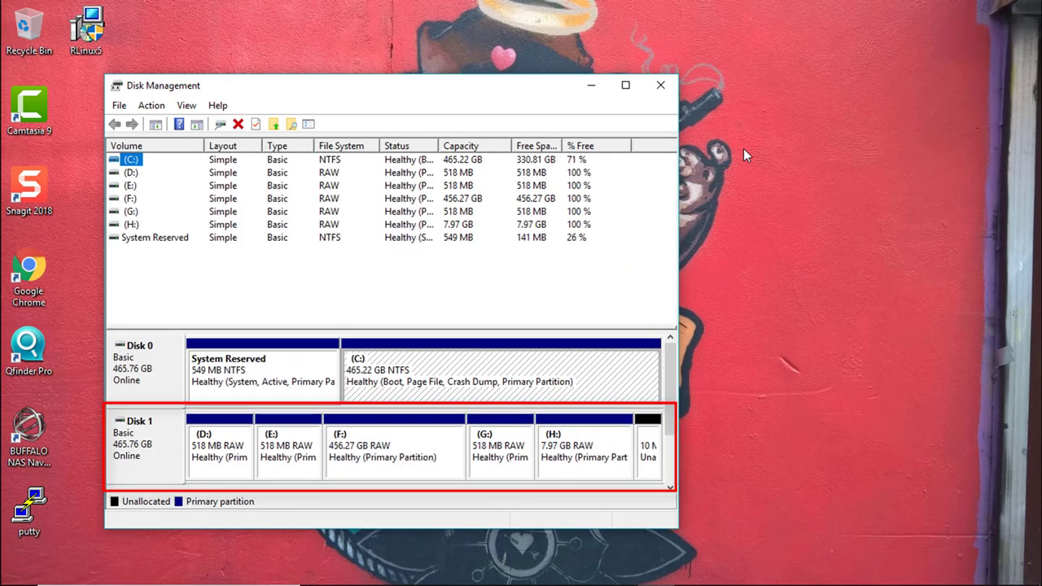
{"action": "left_click", "coordinate": [663, 90]}
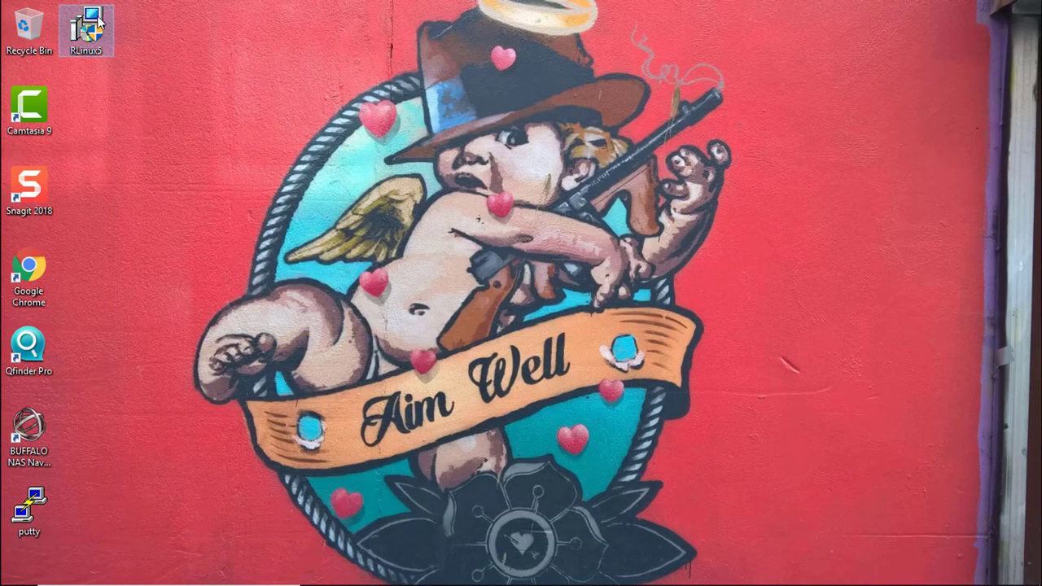
Step: Run RLinux5 setup, accept the licence and warning, and install to the default folder
{"action": "double_click", "coordinate": [91, 26]}
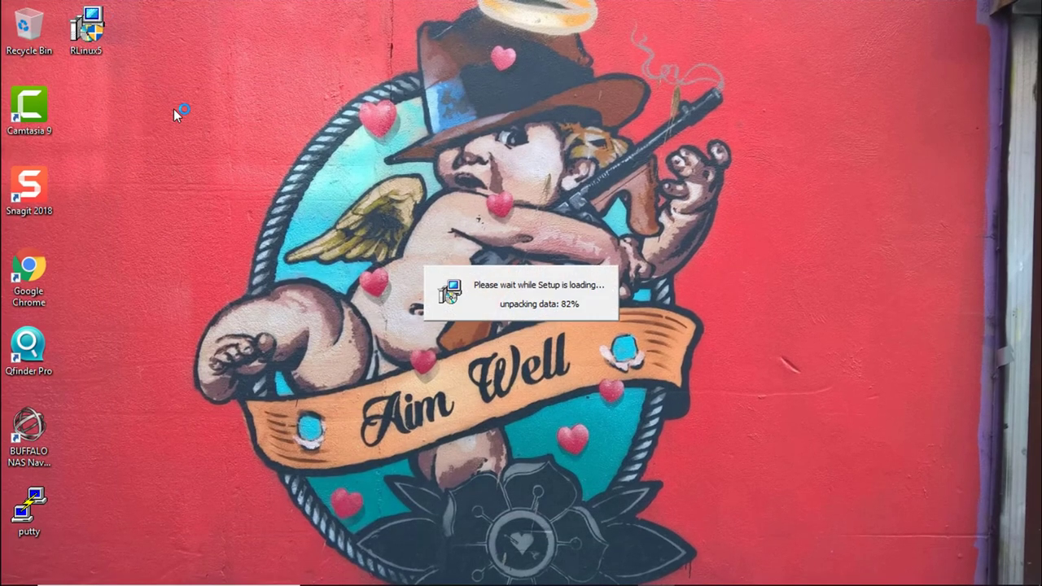
{"action": "left_click", "coordinate": [607, 428]}
{"action": "left_click", "coordinate": [521, 388]}
{"action": "left_click", "coordinate": [629, 428]}
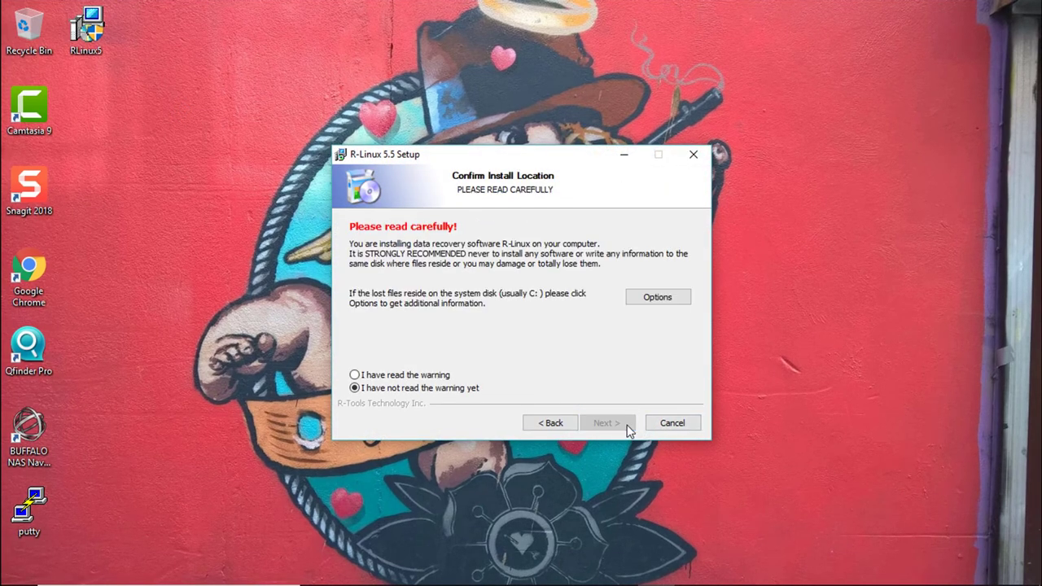
{"action": "left_click", "coordinate": [444, 376]}
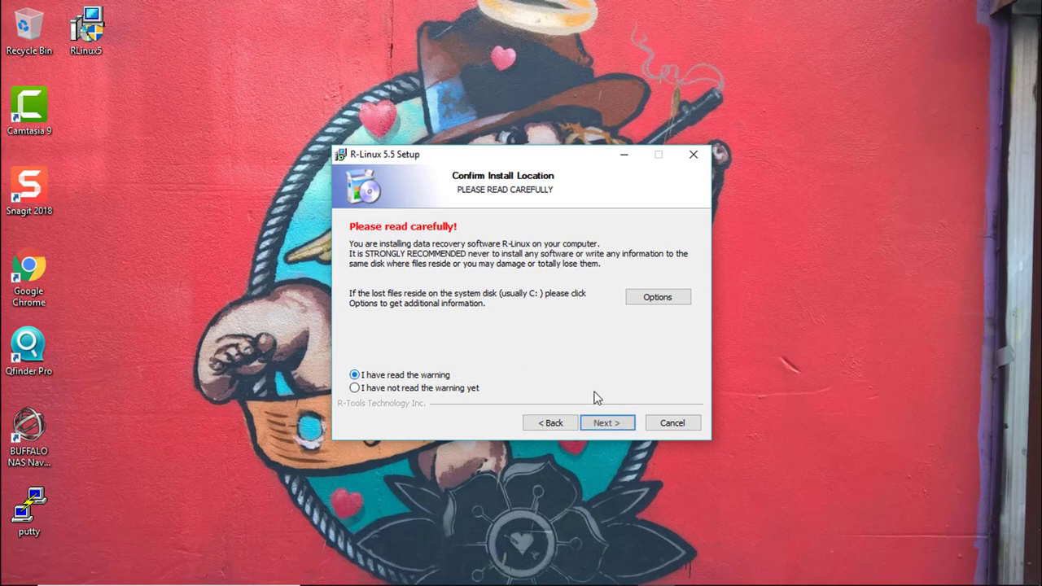
{"action": "left_click", "coordinate": [630, 428]}
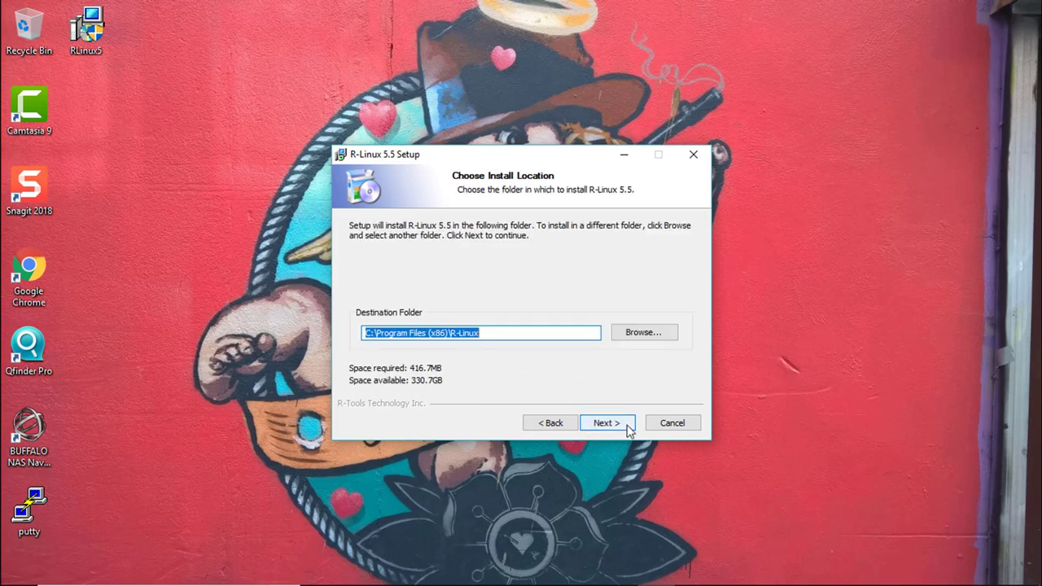
{"action": "left_click", "coordinate": [629, 424]}
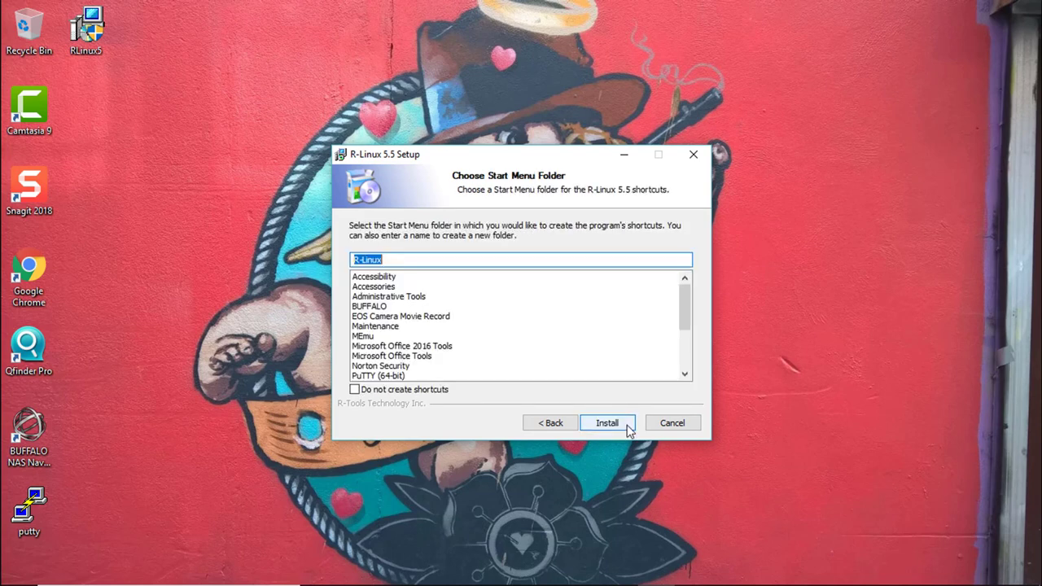
{"action": "left_click", "coordinate": [629, 423]}
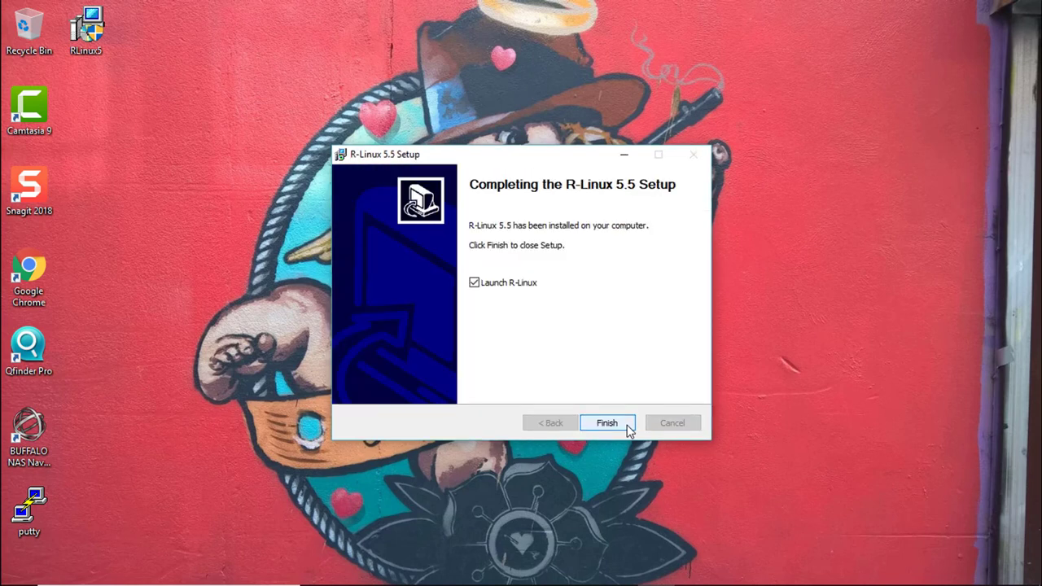
Step: Launch R-Linux, select the Initio INIC-1610P 6.00 disk and bring up its Scan settings
{"action": "left_click", "coordinate": [628, 425]}
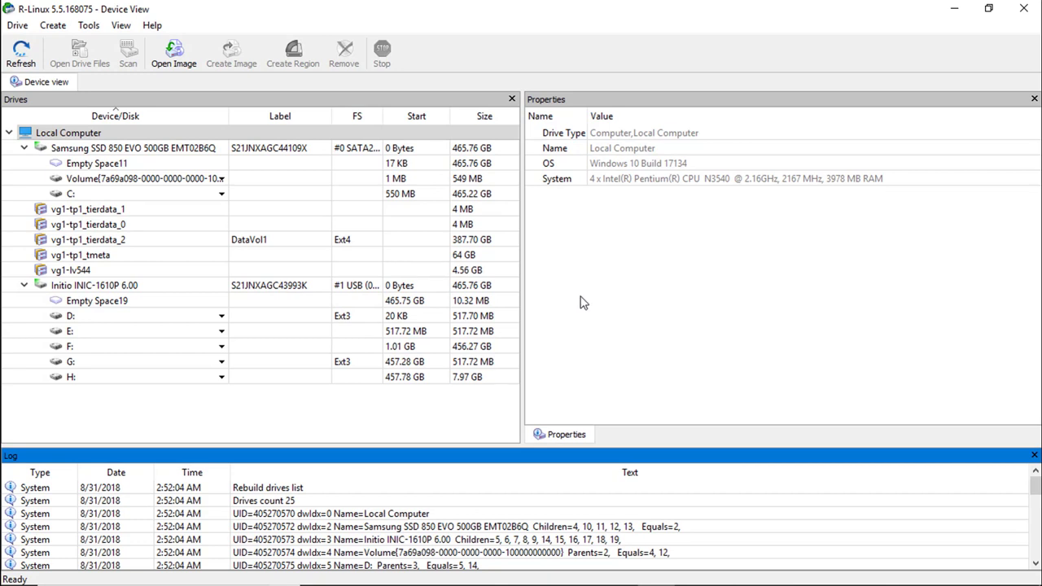
{"action": "left_click", "coordinate": [497, 288]}
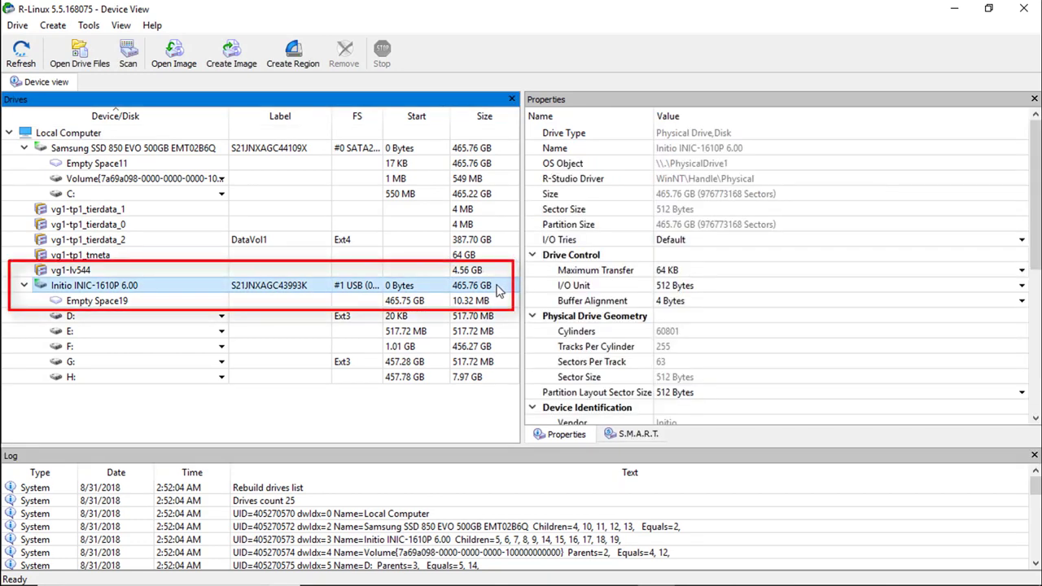
{"action": "left_click", "coordinate": [128, 57]}
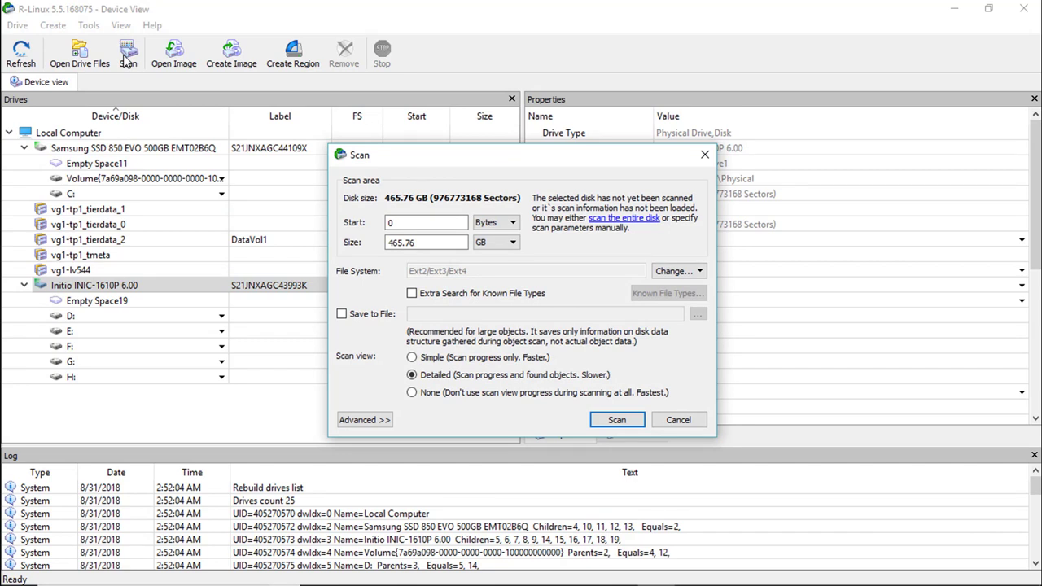
Step: Scan the whole Initio disk, saving the scan information to a file named raid1
{"action": "left_click", "coordinate": [342, 315]}
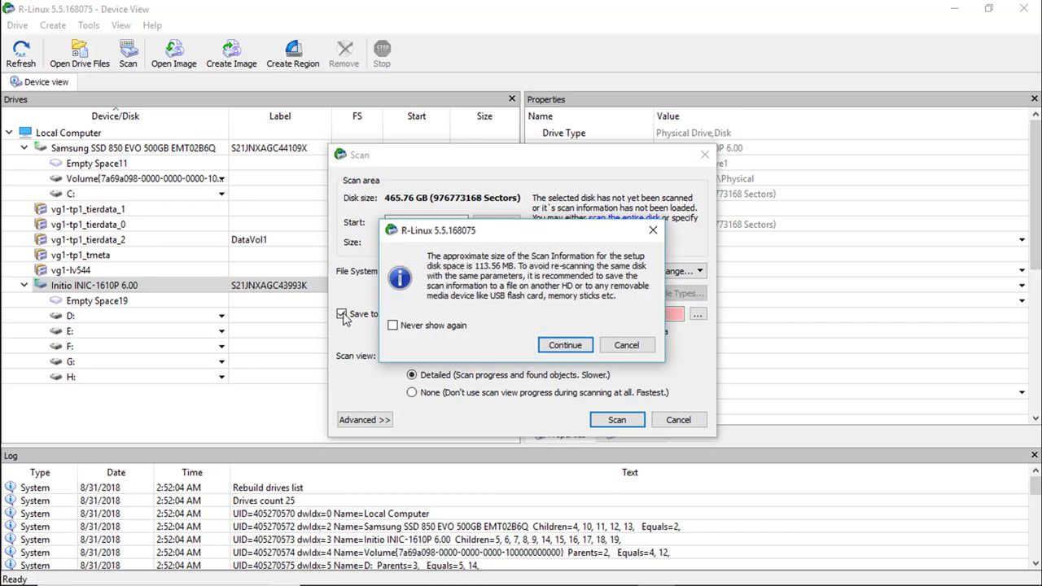
{"action": "left_click", "coordinate": [563, 349]}
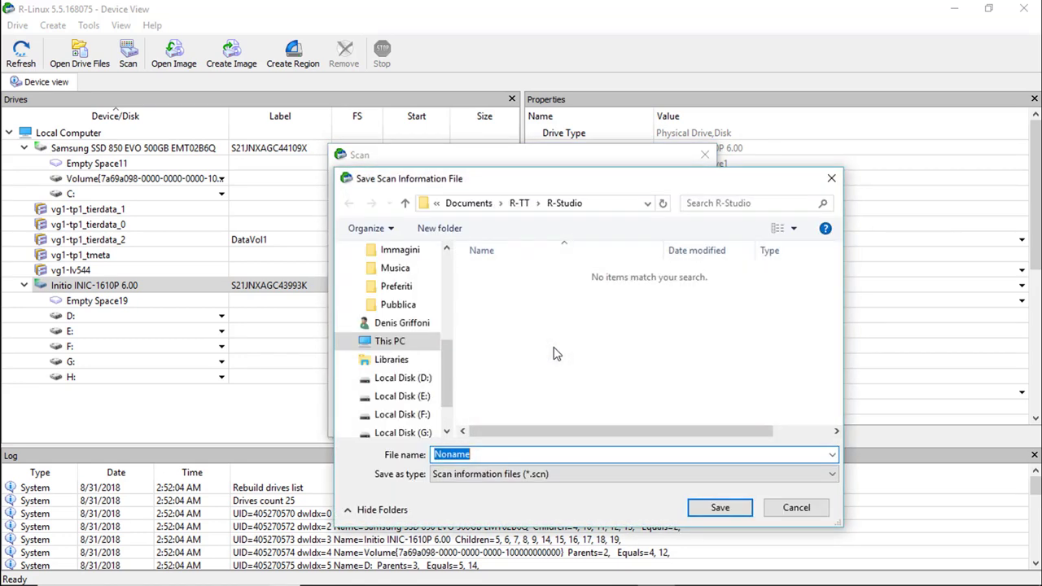
{"action": "type", "text": "raid1"}
{"action": "key", "text": "Return"}
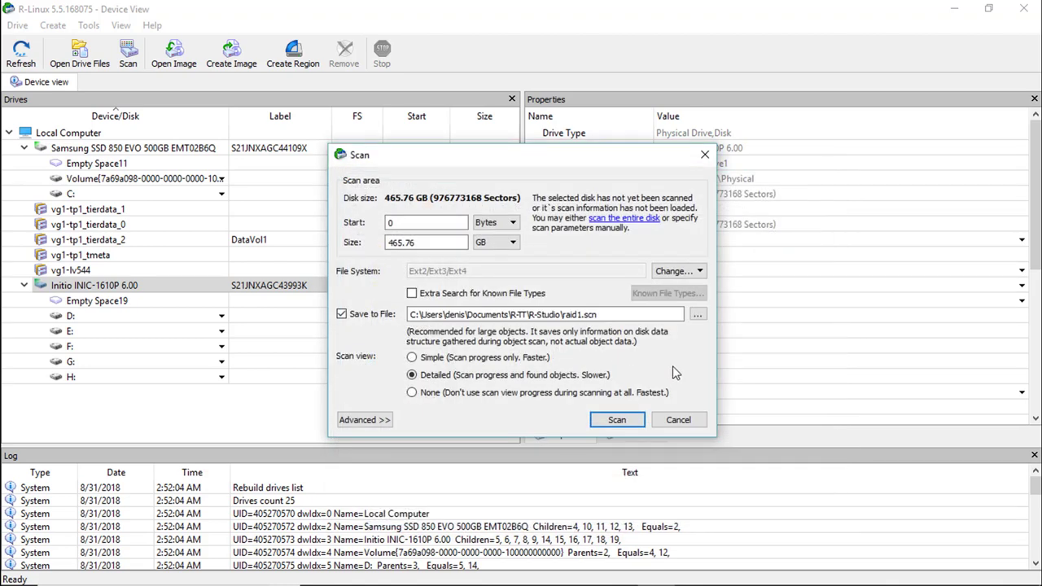
{"action": "left_click", "coordinate": [618, 421]}
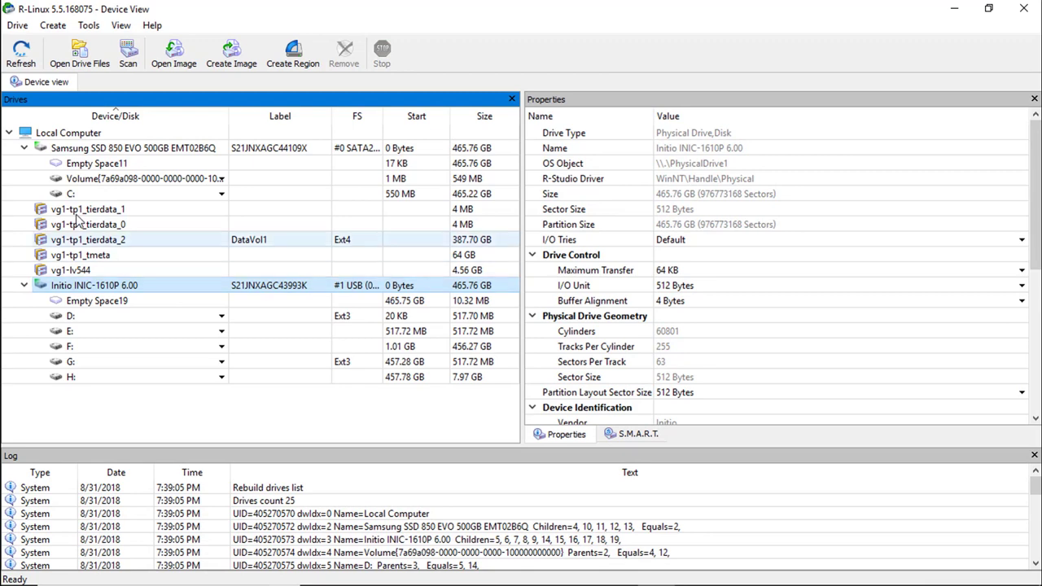
Step: Load raid1.scn via Drive > Open Scan Information and select the Recognized12 Ext4 partition
{"action": "left_click", "coordinate": [18, 26]}
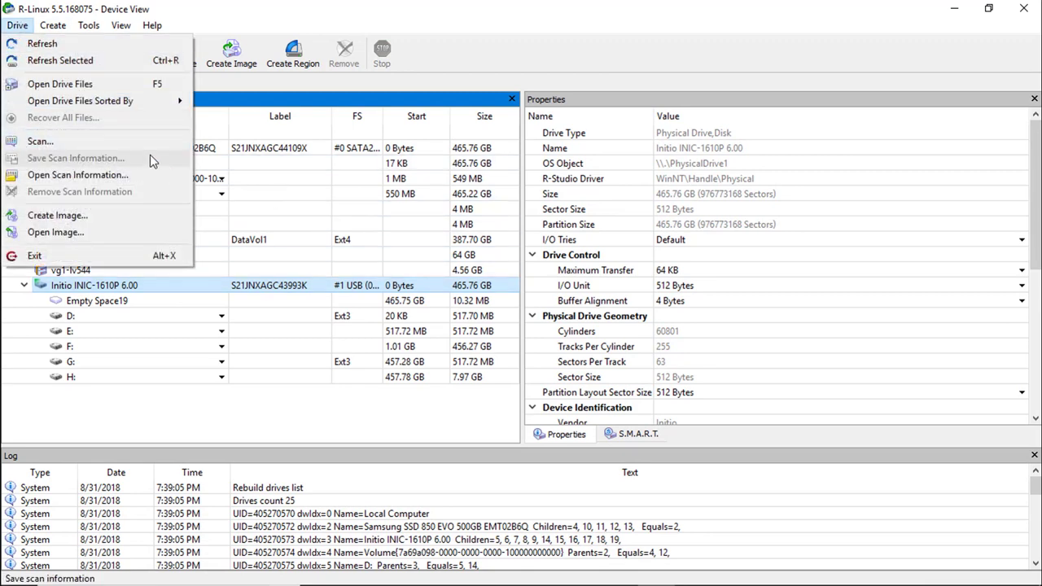
{"action": "left_click", "coordinate": [181, 182]}
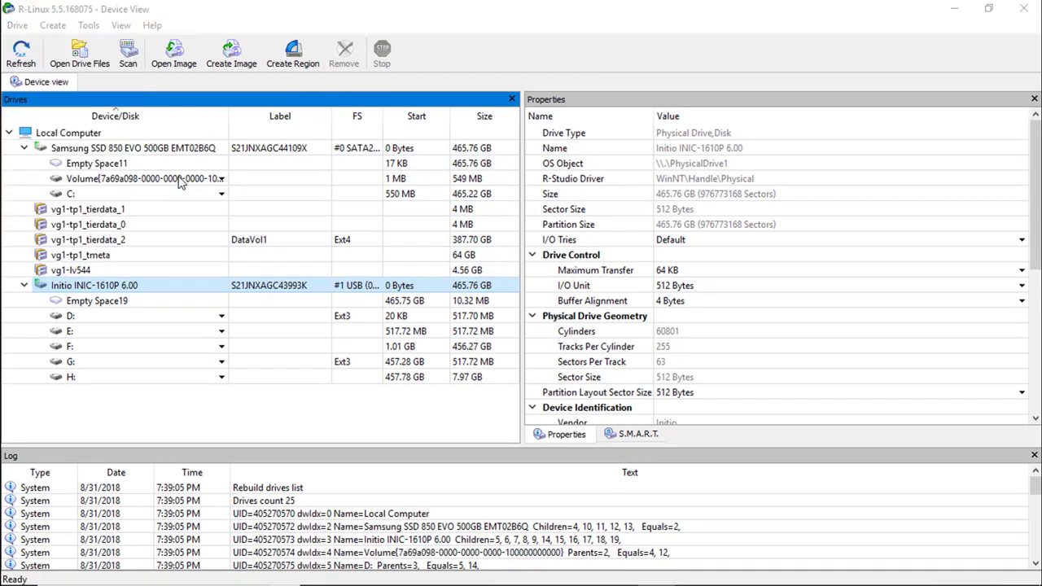
{"action": "left_click", "coordinate": [203, 124]}
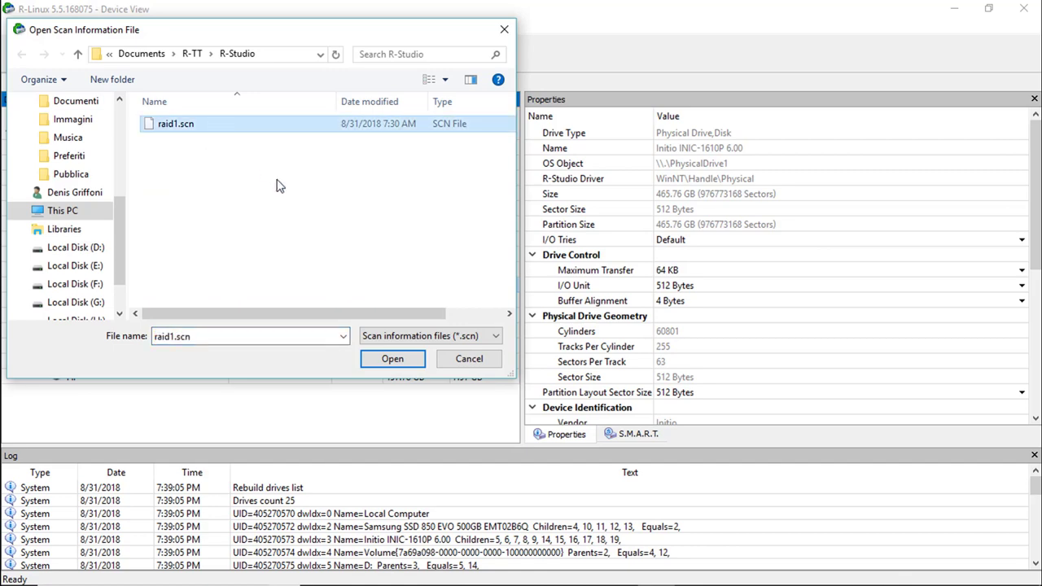
{"action": "left_click", "coordinate": [392, 359]}
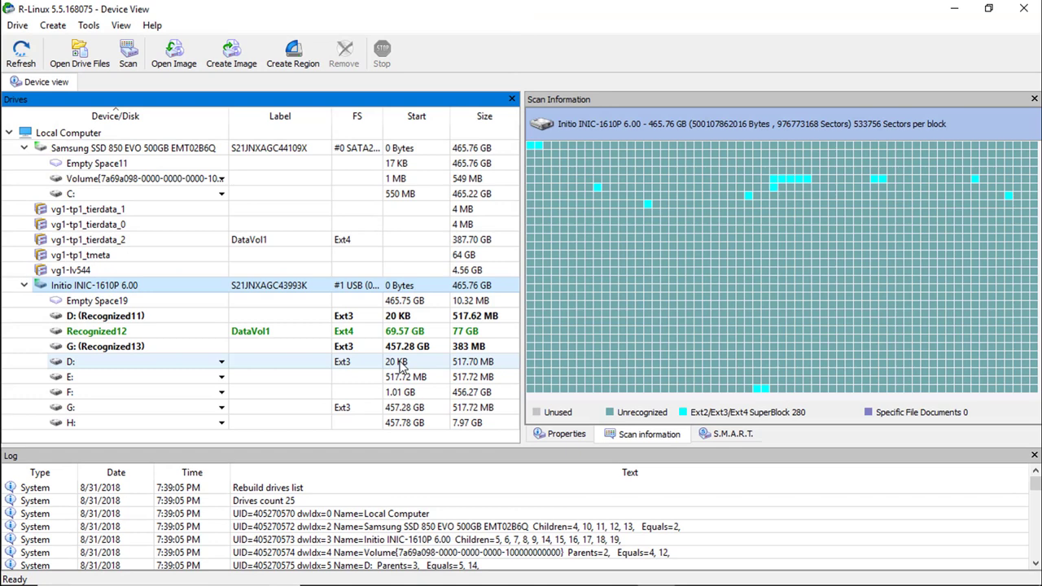
{"action": "left_click", "coordinate": [415, 334]}
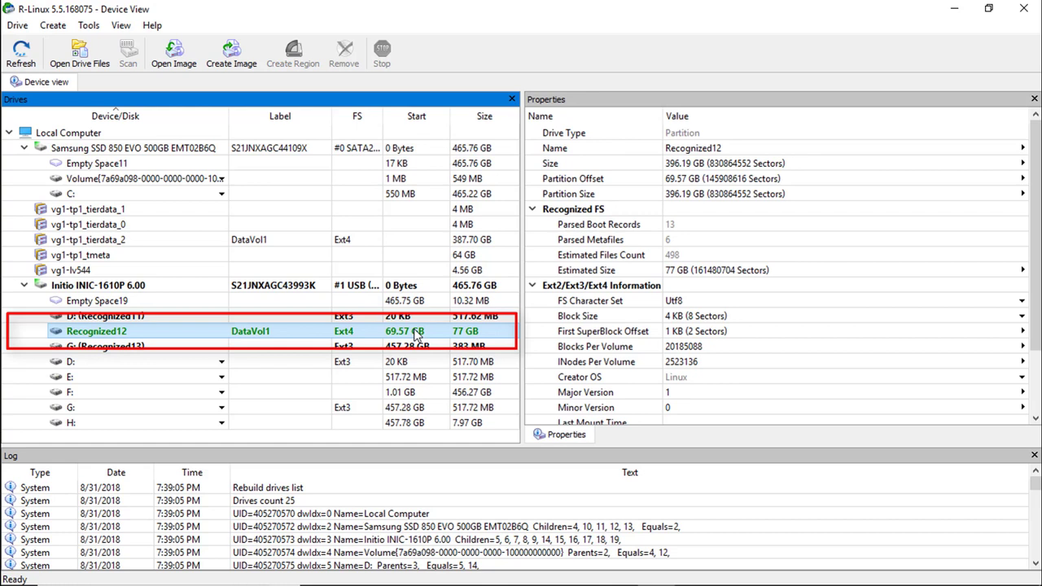
{"action": "left_click", "coordinate": [88, 55]}
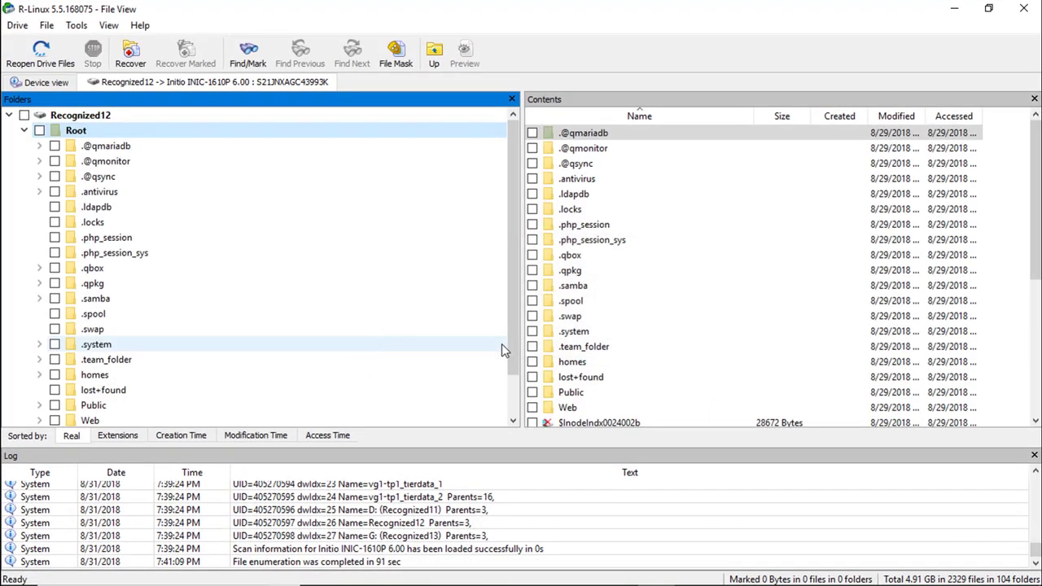
{"action": "left_click_drag", "start_coordinate": [514, 364], "coordinate": [514, 383]}
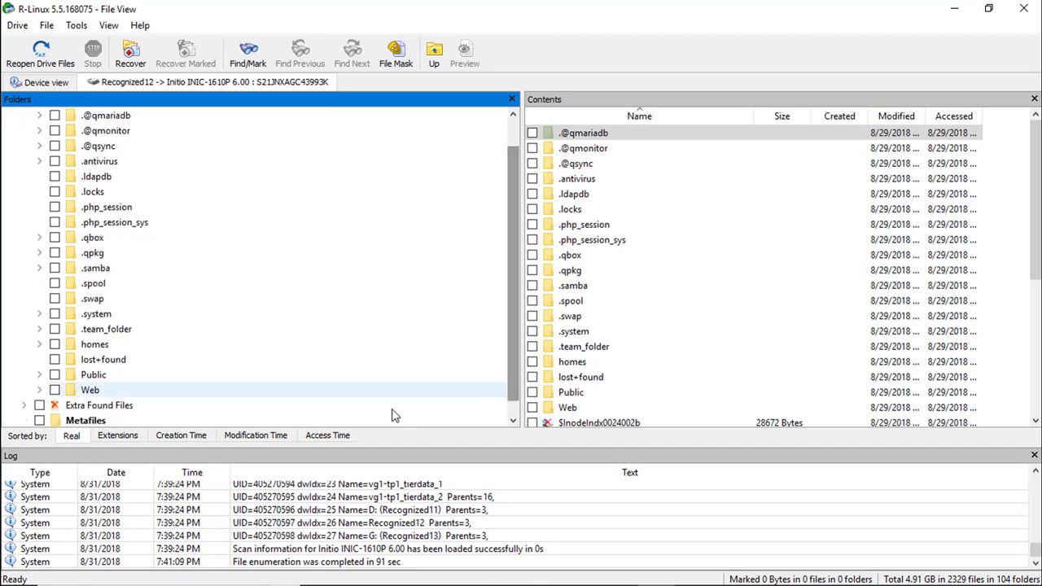
{"action": "left_click", "coordinate": [40, 374]}
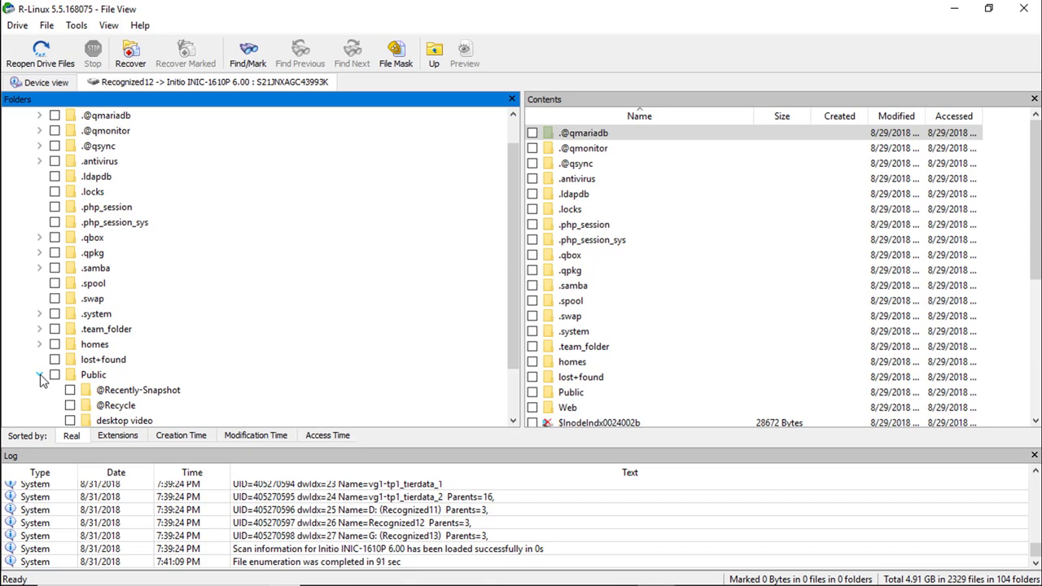
{"action": "left_click", "coordinate": [127, 419]}
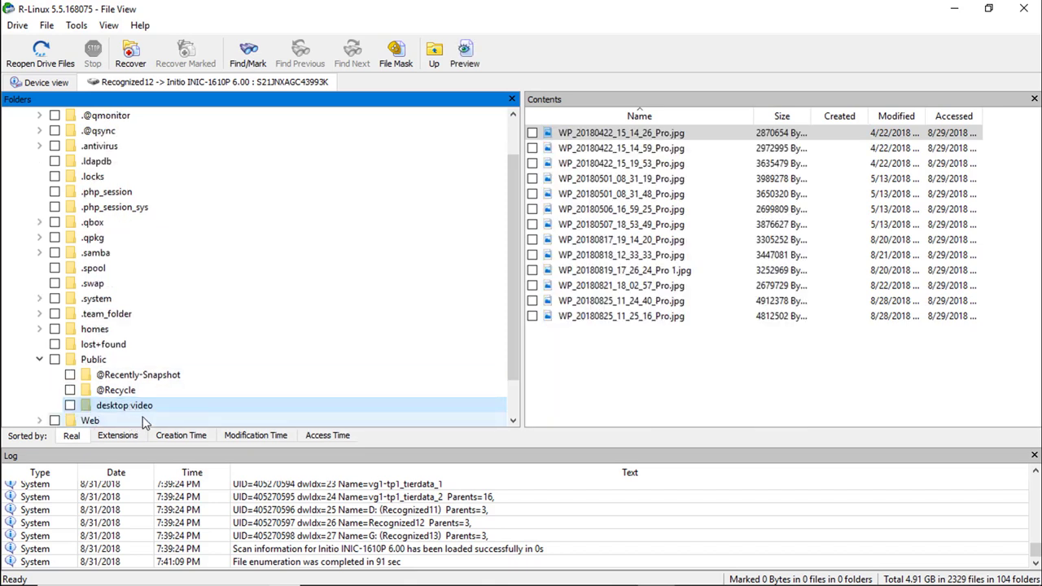
Step: Mark all 13 JPG photos in desktop video (43.98 MB) and bring up the Recover Marked options
{"action": "left_click", "coordinate": [532, 132]}
{"action": "right_click", "coordinate": [534, 134]}
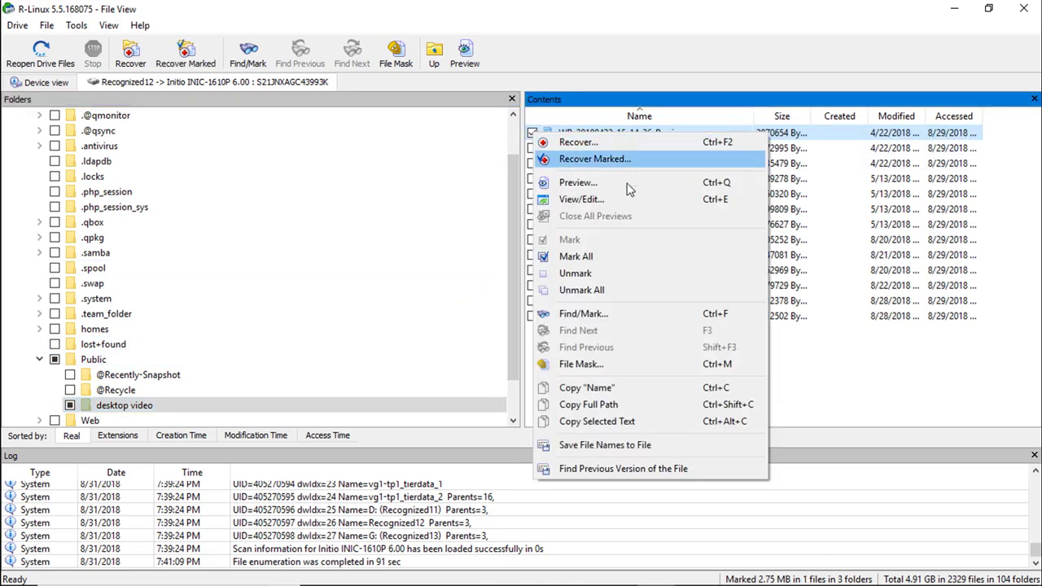
{"action": "left_click", "coordinate": [650, 255]}
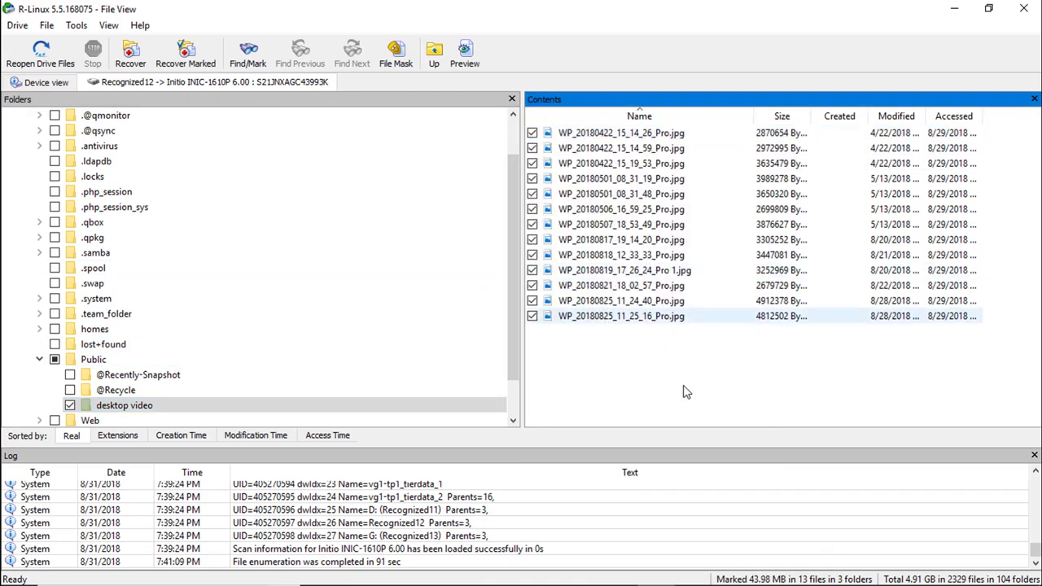
{"action": "left_click", "coordinate": [191, 61]}
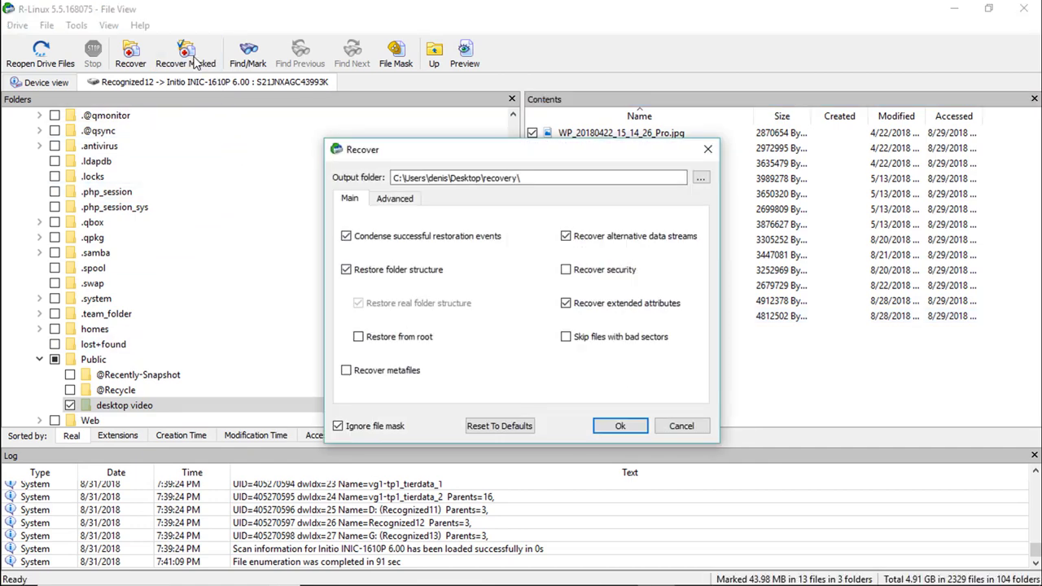